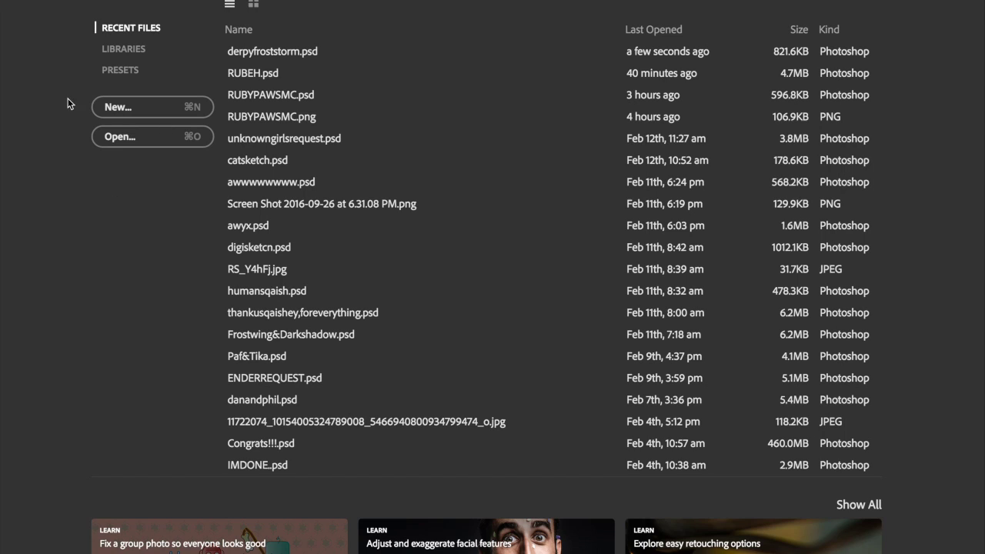
# - Create a new blank square document with the default settings and add an empty layer above the background
pyautogui.click(238, 72)
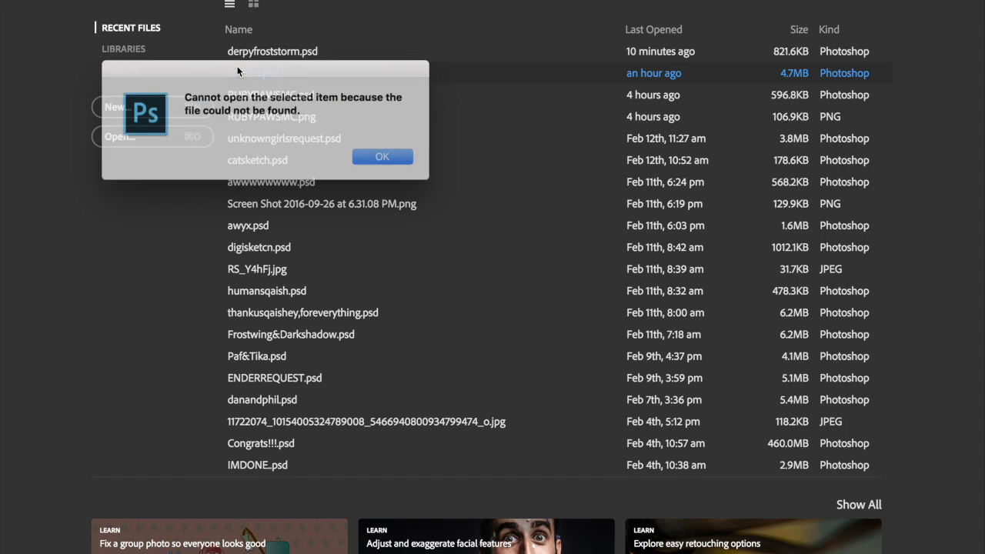
pyautogui.click(379, 156)
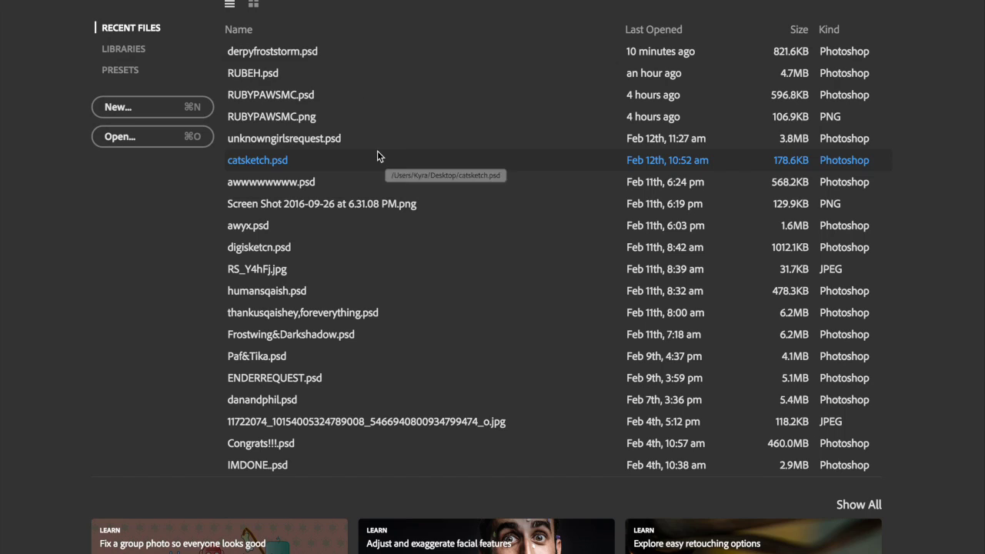
pyautogui.click(171, 116)
pyautogui.press('Return')
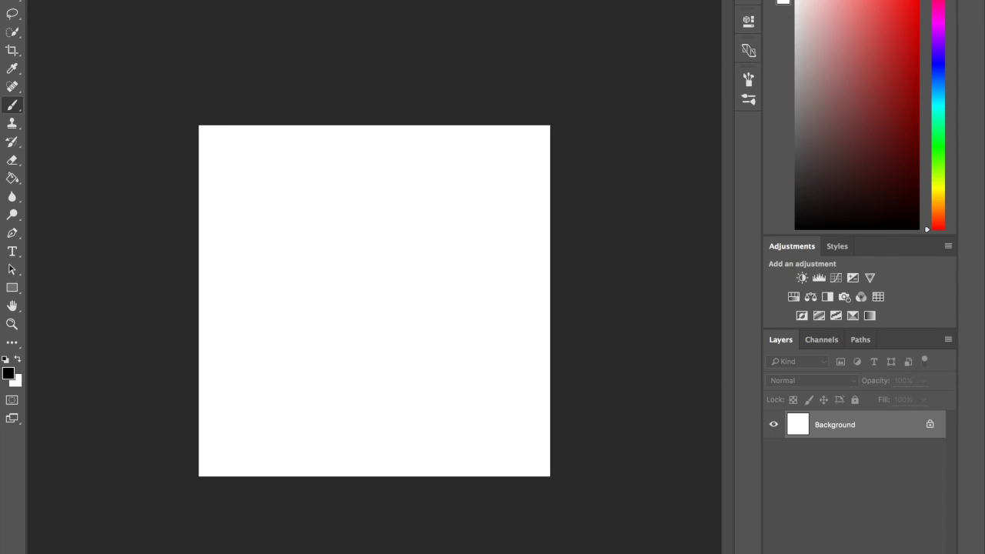
pyautogui.click(897, 553)
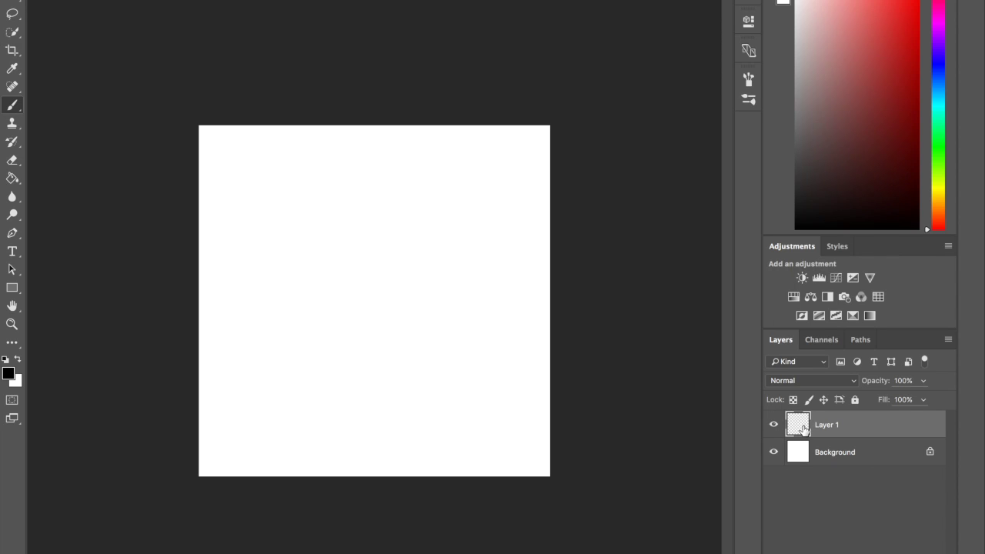
# - Choose the 5-pixel brush preset near the end of the brush list, test it with a short stroke, and undo the stroke
pyautogui.click(45, 1)
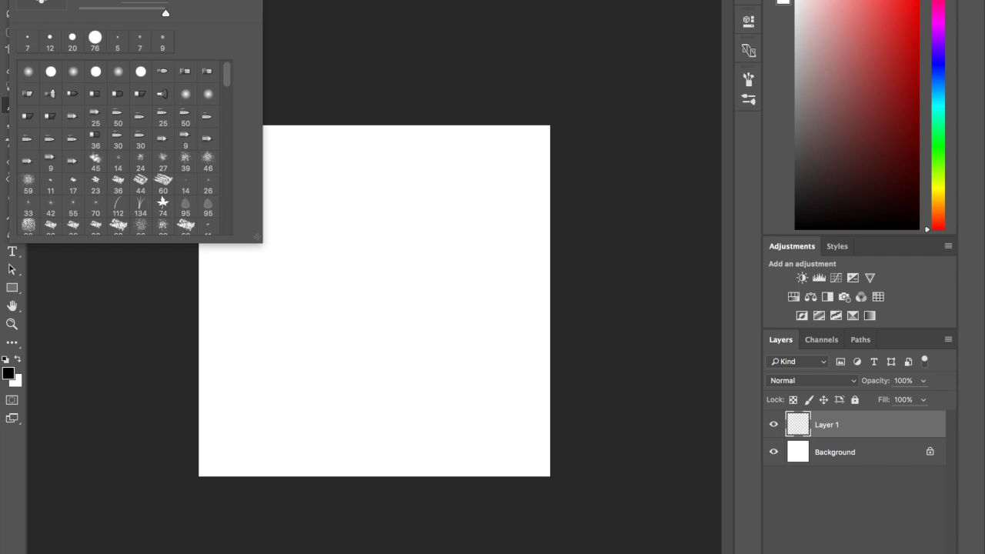
pyautogui.scroll(-15, 135, 148)
pyautogui.scroll(-6, 117, 153)
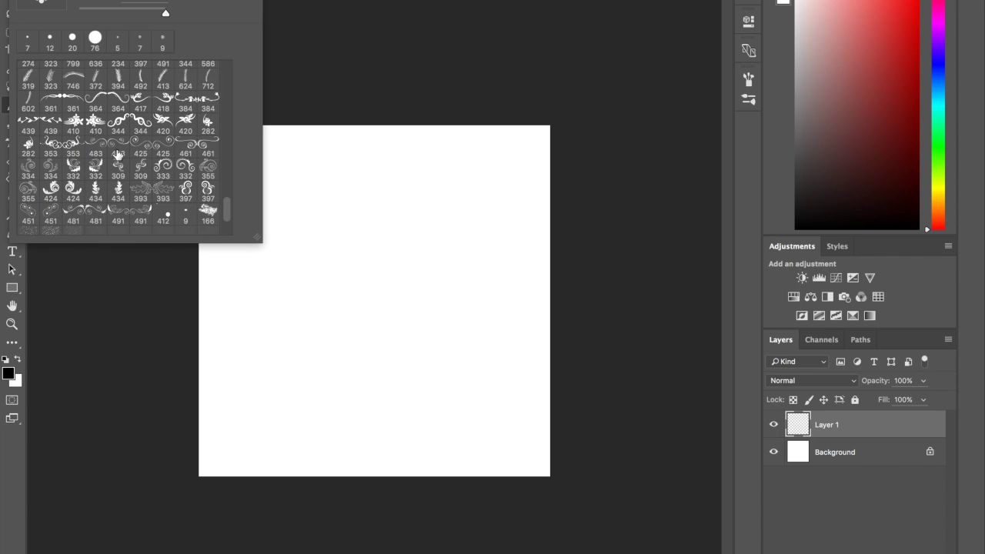
pyautogui.click(74, 180)
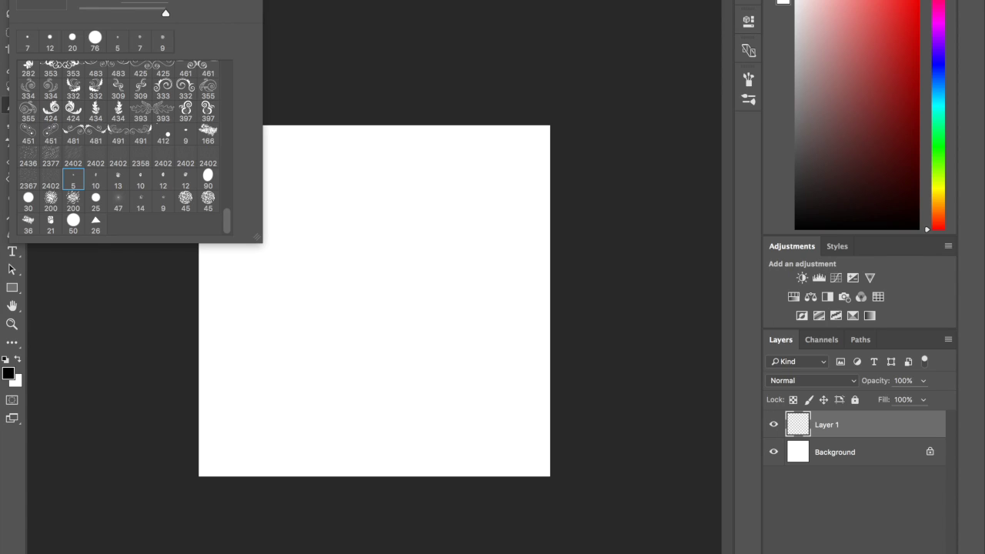
pyautogui.moveTo(339, 270)
pyautogui.mouseDown()
pyautogui.moveTo(364, 288)
pyautogui.moveTo(349, 294)
pyautogui.mouseUp()
pyautogui.press('super+z')
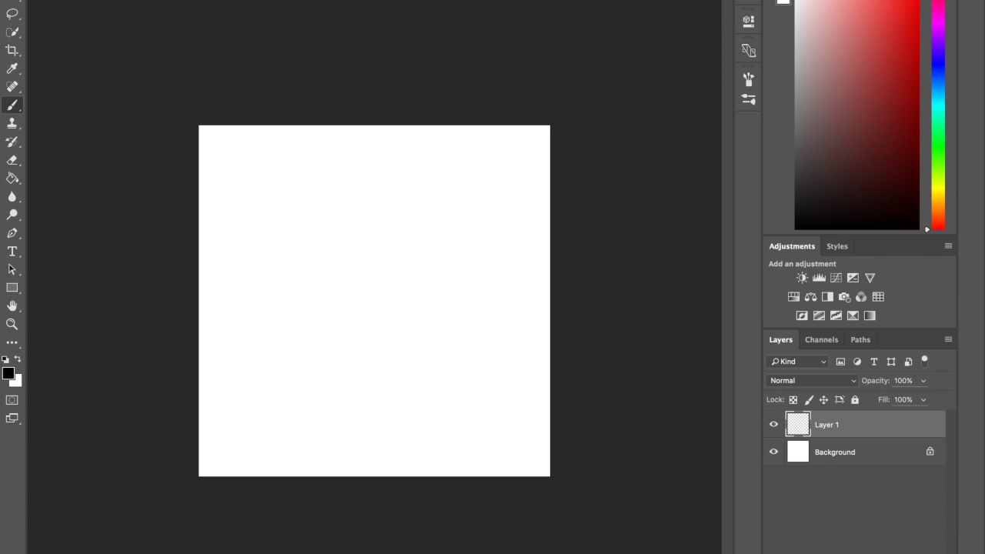
# - Set the foreground colour to light pink (#f4b1b1) and make the Brush tool active
pyautogui.moveTo(845, 12); pyautogui.dragTo(843, 1)
pyautogui.press('x')
pyautogui.press('z')
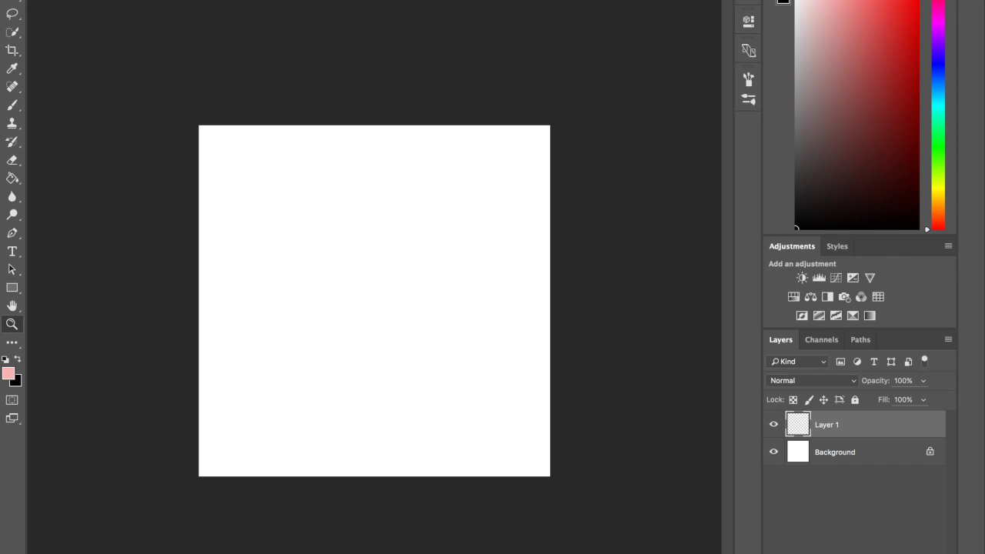
pyautogui.click(418, 346)
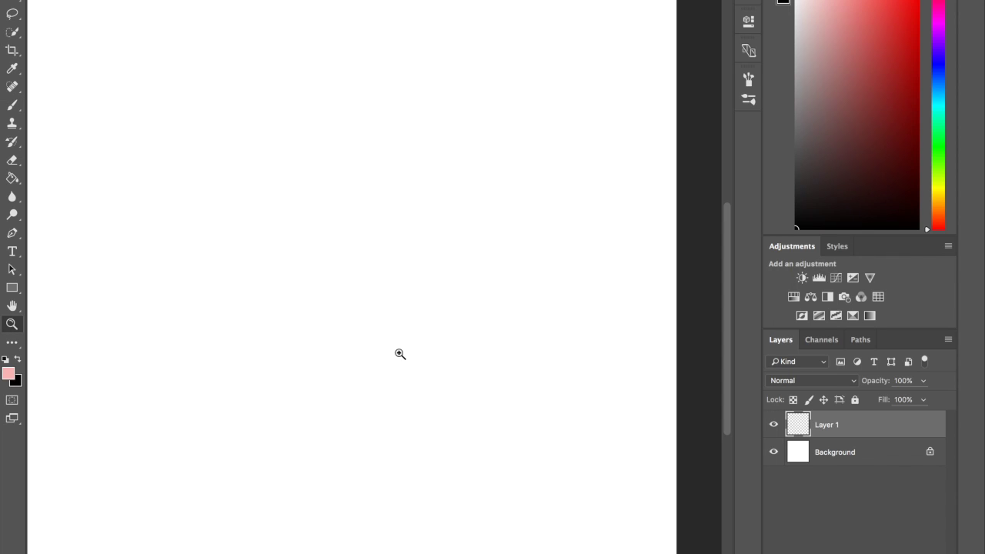
pyautogui.keyDown('alt'); pyautogui.click(228, 71); pyautogui.keyUp('alt')
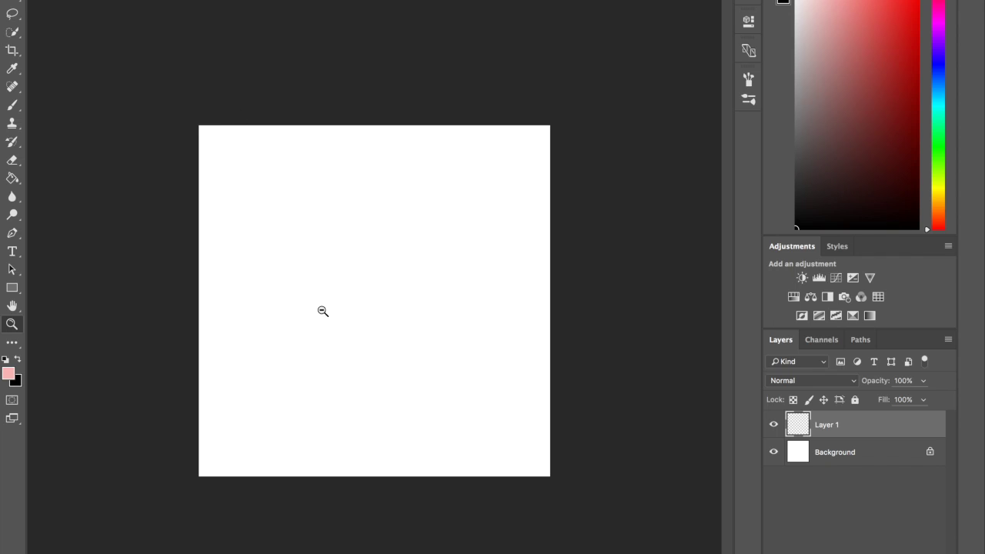
pyautogui.press('b')
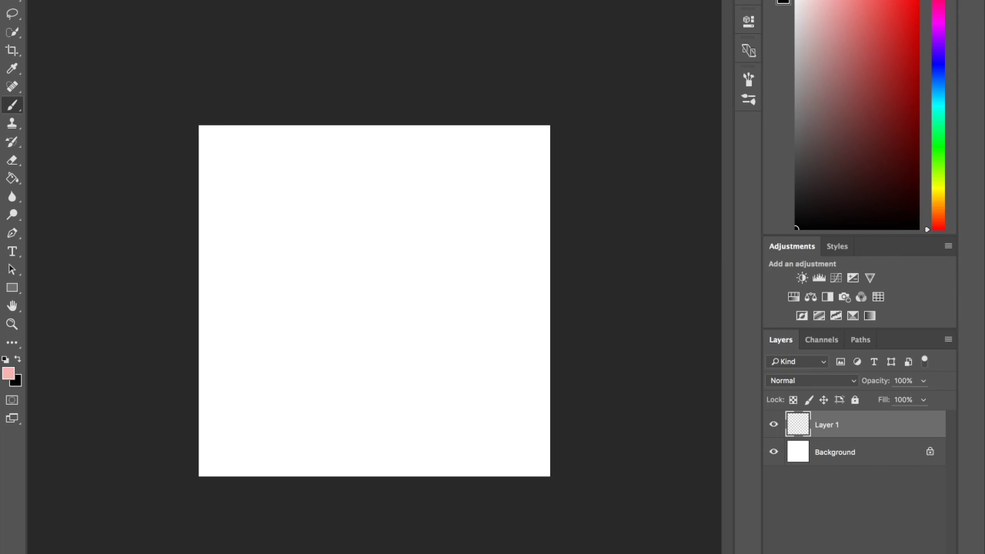
# - Try several large freehand pink circles for the head on Layer 1, undoing each one
pyautogui.press('z')
pyautogui.click(400, 282)
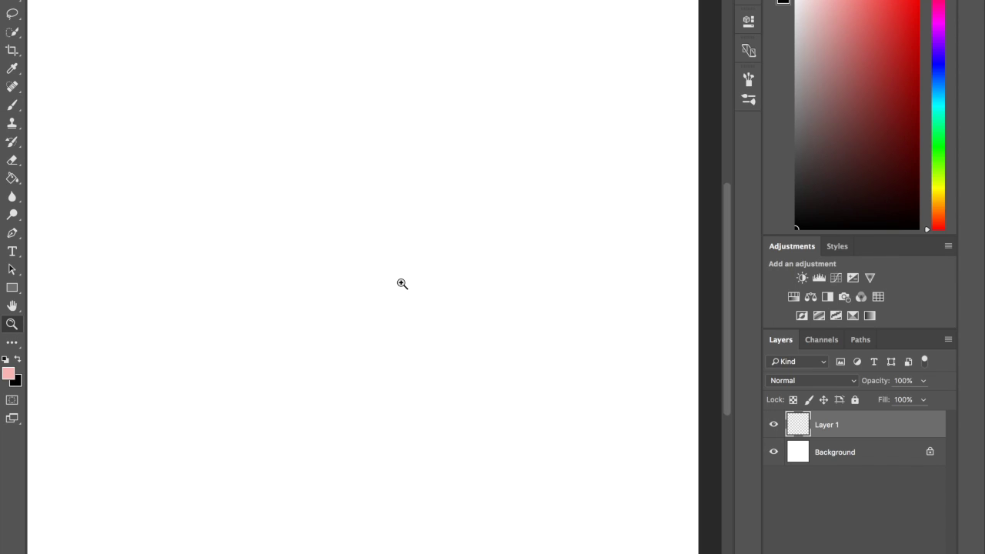
pyautogui.scroll(2, 381, 270)
pyautogui.press('h')
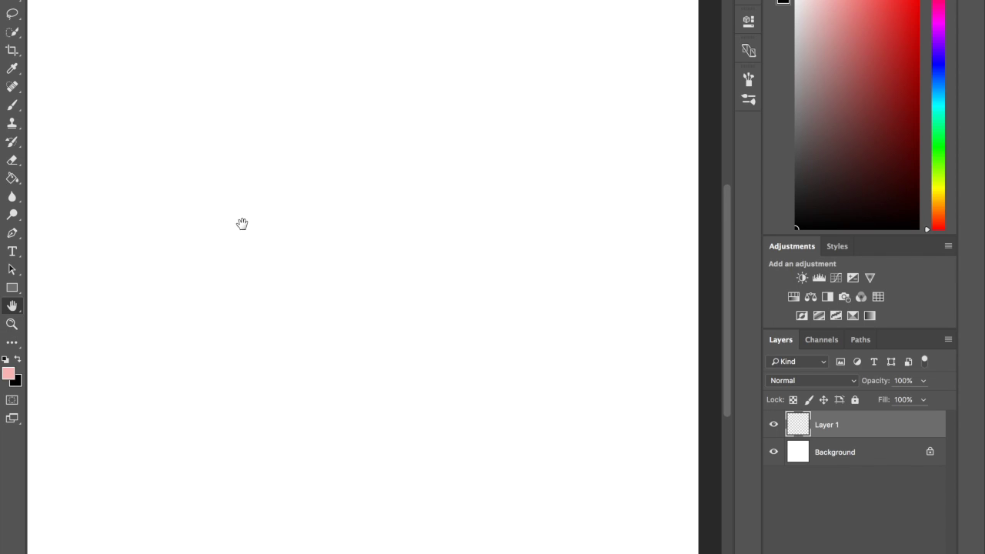
pyautogui.moveTo(241, 222); pyautogui.dragTo(152, 33)
pyautogui.press('z')
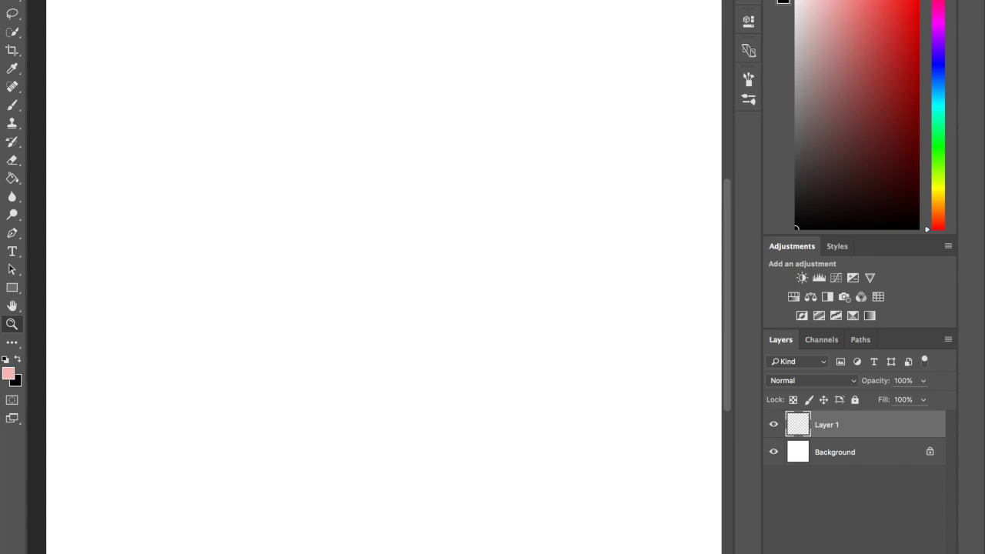
pyautogui.press('b')
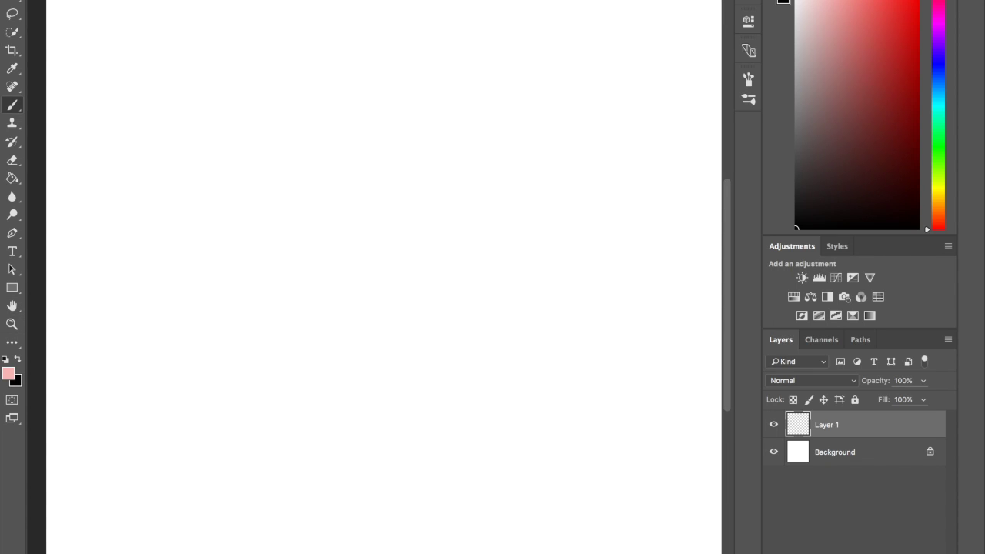
pyautogui.moveTo(348, 49)
pyautogui.mouseDown()
pyautogui.moveTo(308, 282)
pyautogui.moveTo(402, 83)
pyautogui.moveTo(288, 177)
pyautogui.moveTo(462, 27)
pyautogui.mouseUp()
pyautogui.hotkey('ctrl', 'z')
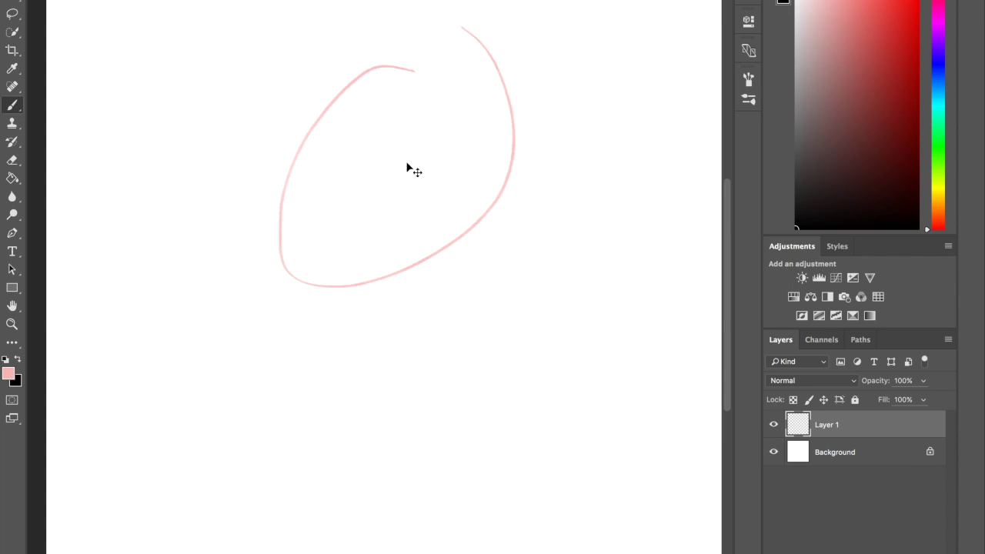
pyautogui.hotkey('ctrl', 'z')
pyautogui.moveTo(402, 70)
pyautogui.mouseDown()
pyautogui.moveTo(271, 168)
pyautogui.moveTo(466, 91)
pyautogui.mouseUp()
pyautogui.hotkey('ctrl', 'z')
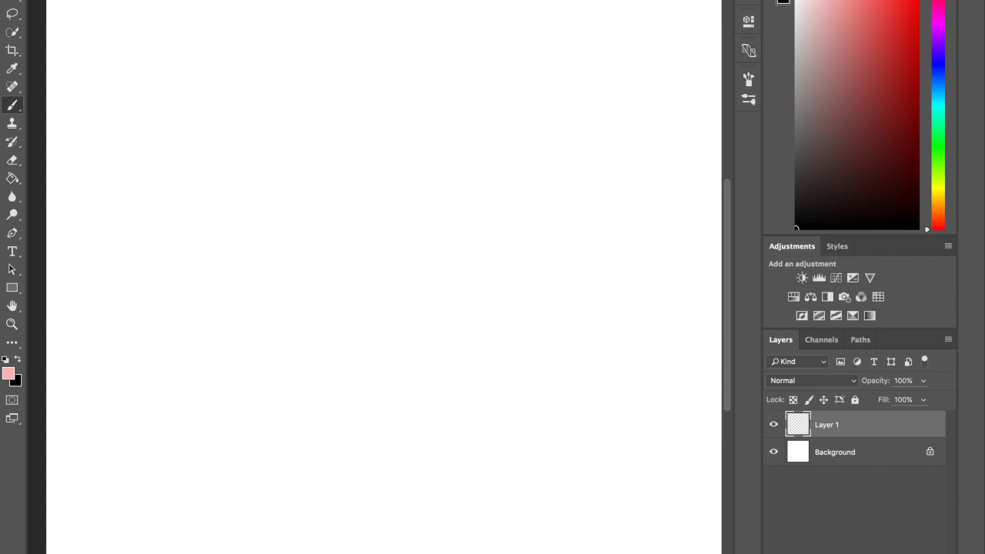
pyautogui.moveTo(384, 75)
pyautogui.mouseDown()
pyautogui.moveTo(278, 196)
pyautogui.moveTo(407, 149)
pyautogui.mouseUp()
pyautogui.hotkey('ctrl', 'z')
pyautogui.moveTo(435, 86)
pyautogui.mouseDown()
pyautogui.moveTo(308, 231)
pyautogui.moveTo(431, 129)
pyautogui.mouseUp()
pyautogui.hotkey('ctrl', 'z')
pyautogui.moveTo(357, 108)
pyautogui.mouseDown()
pyautogui.moveTo(423, 268)
pyautogui.moveTo(380, 107)
pyautogui.moveTo(522, 266)
pyautogui.moveTo(549, 129)
pyautogui.mouseUp()
pyautogui.hotkey('ctrl', 'z')
pyautogui.hotkey('ctrl', 'z')
pyautogui.moveTo(356, 136)
pyautogui.mouseDown()
pyautogui.moveTo(329, 158)
pyautogui.moveTo(466, 149)
pyautogui.mouseUp()
pyautogui.hotkey('ctrl', 'z')
pyautogui.moveTo(352, 87)
pyautogui.mouseDown()
pyautogui.moveTo(303, 100)
pyautogui.moveTo(527, 195)
pyautogui.mouseUp()
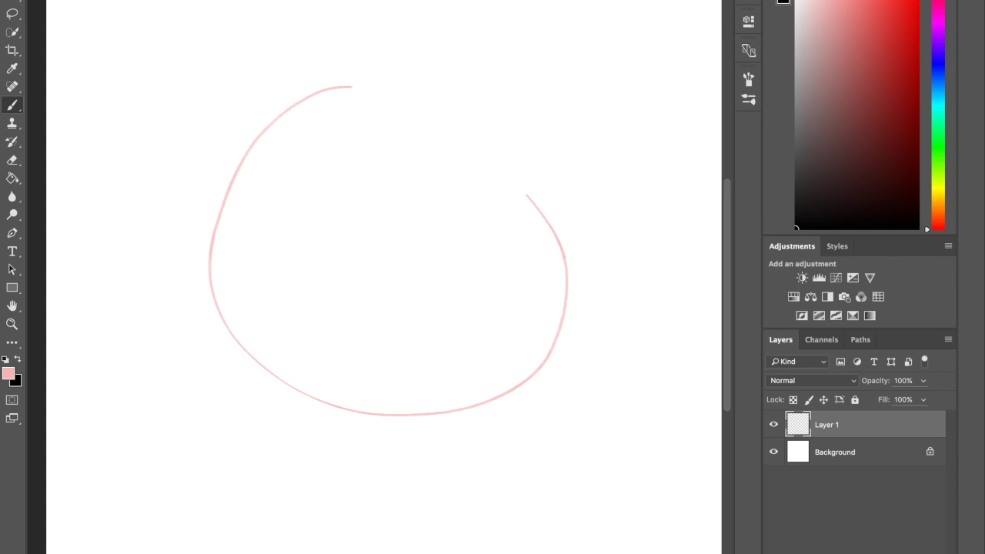
# - Sketch a rounded pink head circle on Layer 1 and reposition it near the middle of the canvas with Free Transform
pyautogui.hotkey('ctrl', 'z')
pyautogui.moveTo(387, 96)
pyautogui.mouseDown()
pyautogui.moveTo(505, 220)
pyautogui.moveTo(378, 99)
pyautogui.mouseUp()
pyautogui.hotkey('ctrl', 'z')
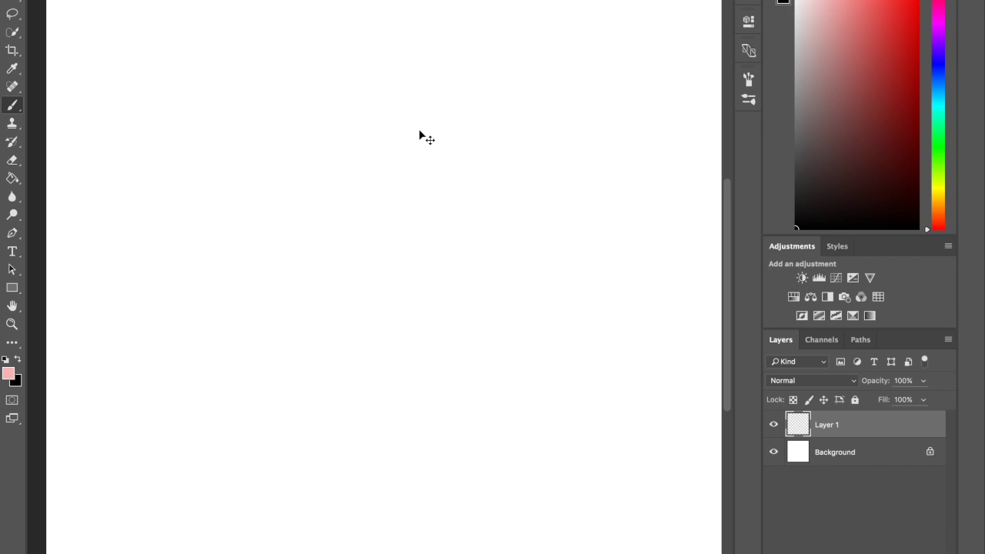
pyautogui.hotkey('ctrl', 'shift', 'z')
pyautogui.hotkey('ctrl', 't')
pyautogui.moveTo(383, 146); pyautogui.dragTo(307, 246)
pyautogui.scroll(-3, 309, 252)
pyautogui.press('Return')
# - Move the pink head circle slightly higher and to the right on the canvas with Free Transform
pyautogui.press('z')
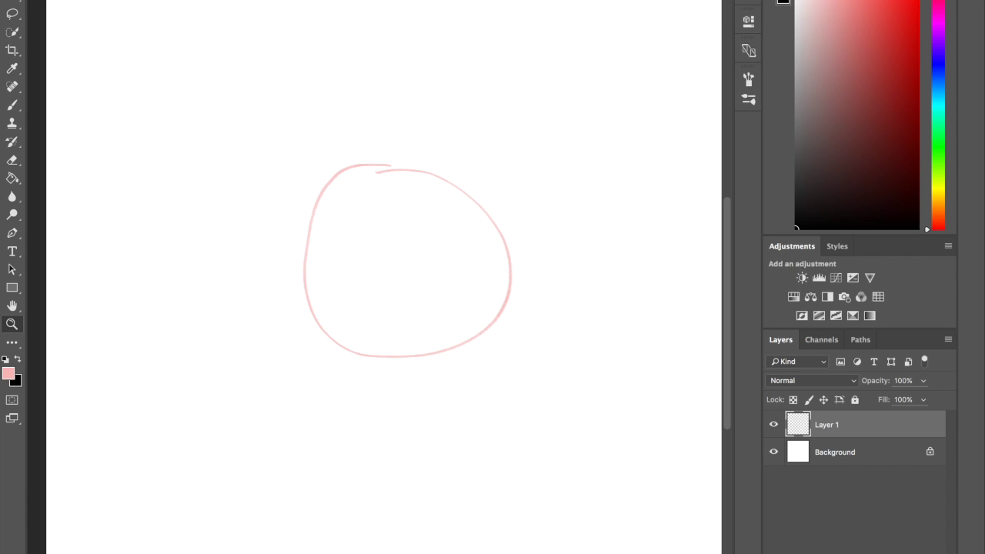
pyautogui.hotkey('ctrl', '-')
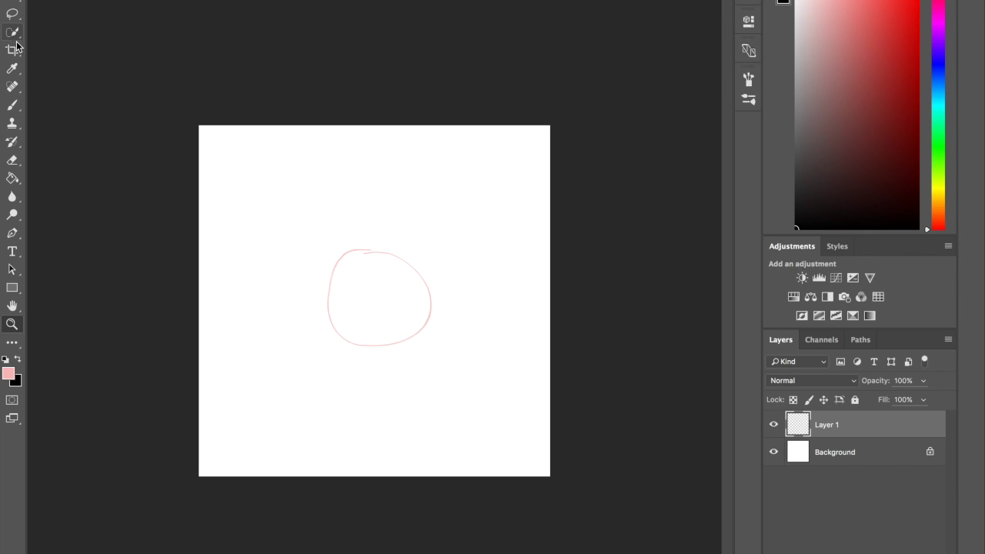
pyautogui.press('h')
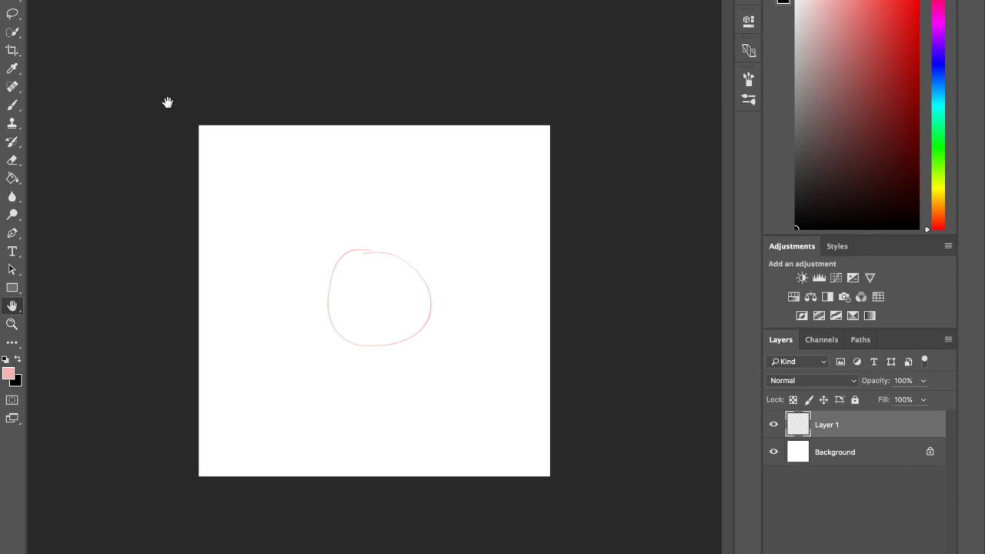
pyautogui.hotkey('ctrl', 't')
pyautogui.moveTo(365, 302); pyautogui.dragTo(359, 280)
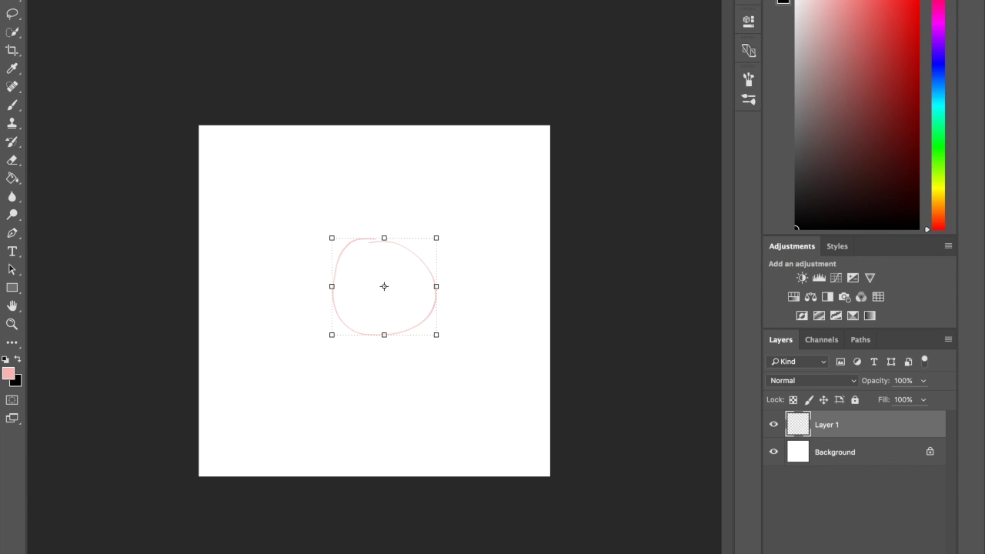
pyautogui.press('Return')
# - Add a new layer above Layer 1 and set the foreground colour to light violet
pyautogui.hotkey('ctrl', 'shift', 'alt', 'n')
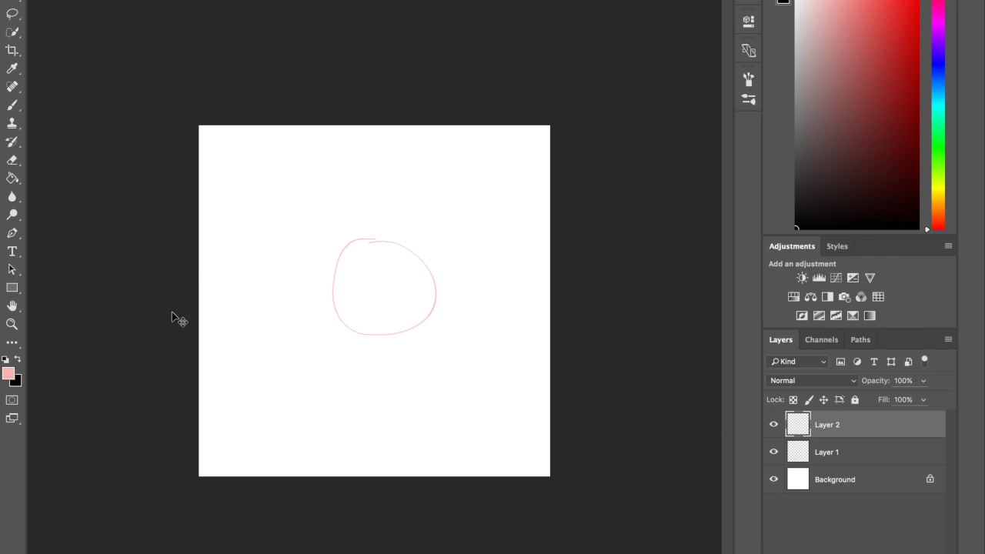
pyautogui.click(940, 76)
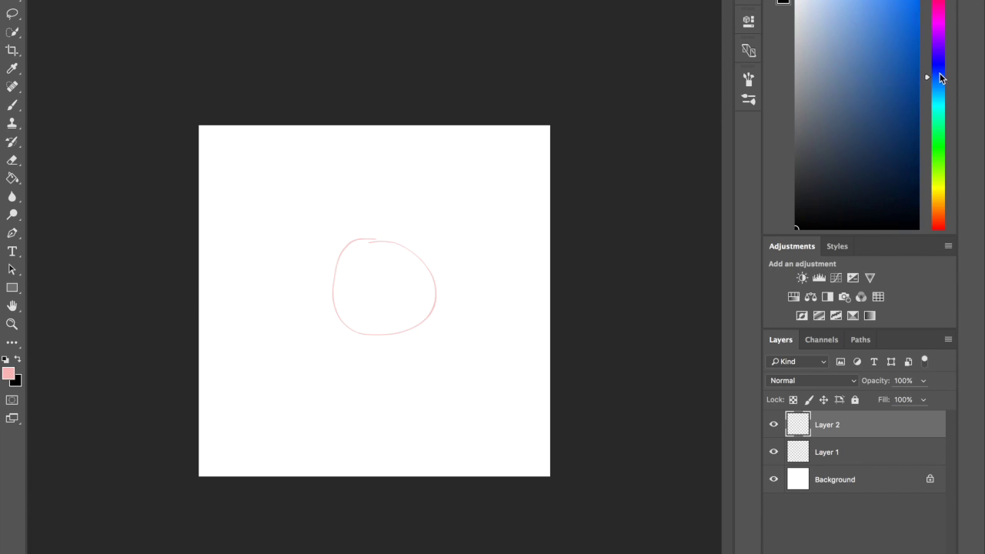
pyautogui.click(928, 38)
pyautogui.click(928, 62)
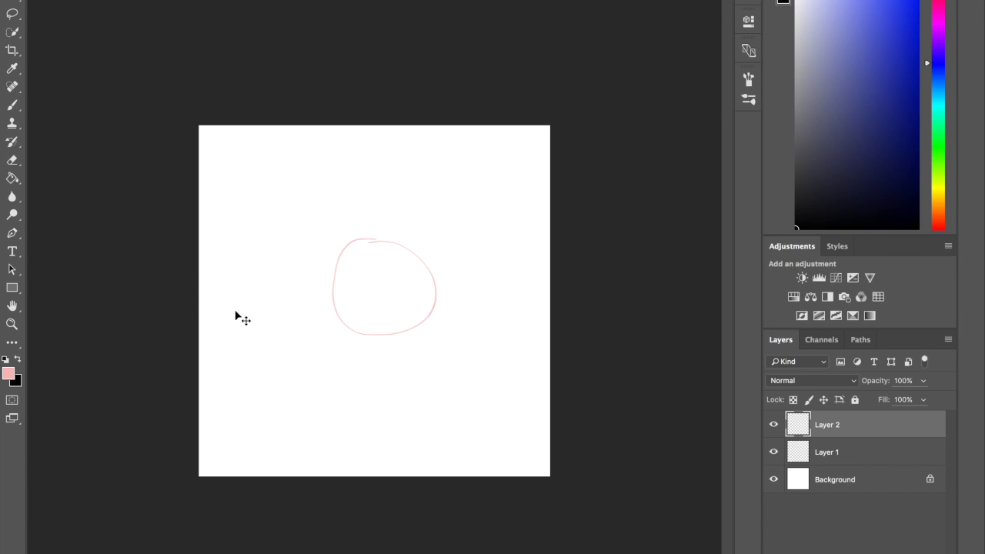
pyautogui.click(8, 375)
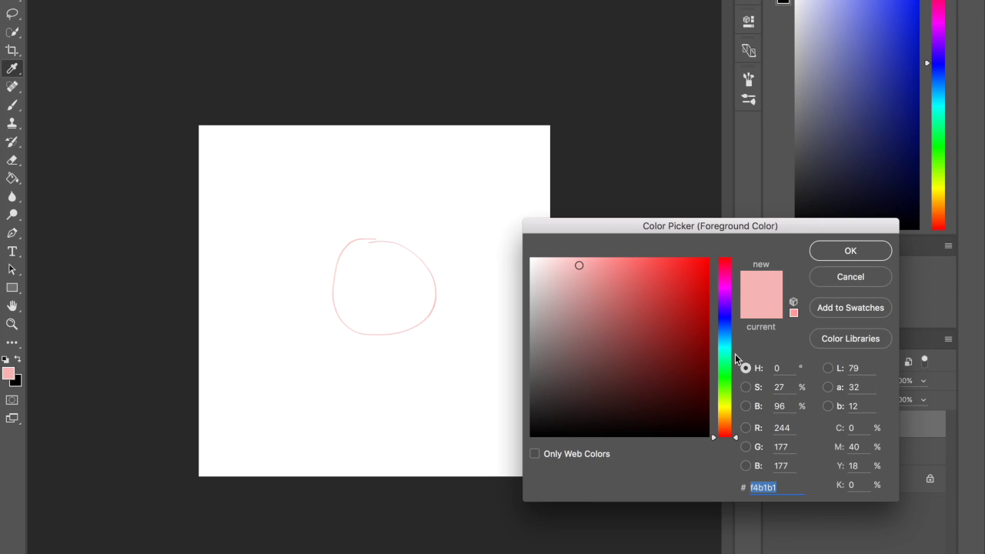
pyautogui.click(722, 314)
pyautogui.click(823, 251)
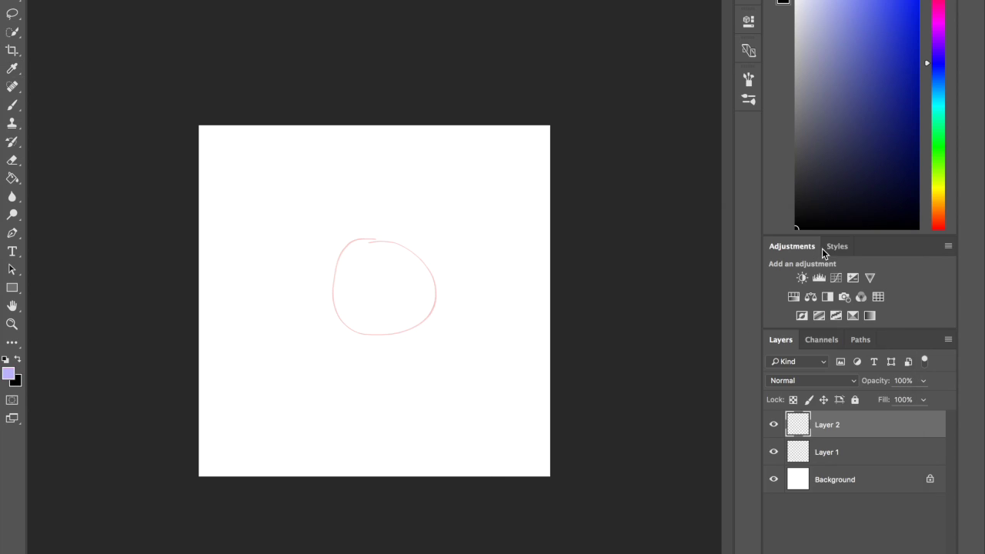
# - Sketch a tall pointed violet ear rising from the upper left of the head circle on Layer 2
pyautogui.press('z')
pyautogui.click(344, 211)
pyautogui.click(341, 211)
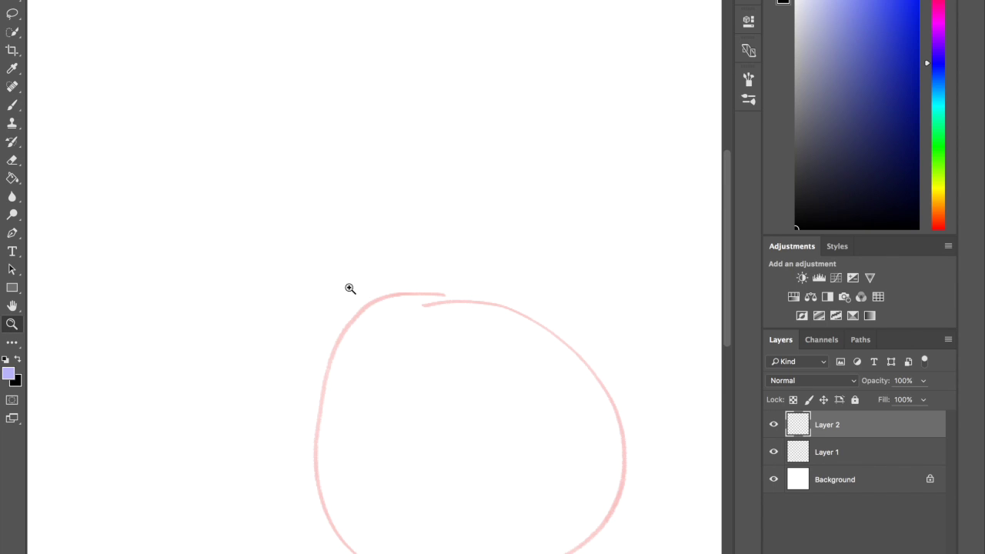
pyautogui.press('h')
pyautogui.moveTo(420, 286); pyautogui.dragTo(303, 194)
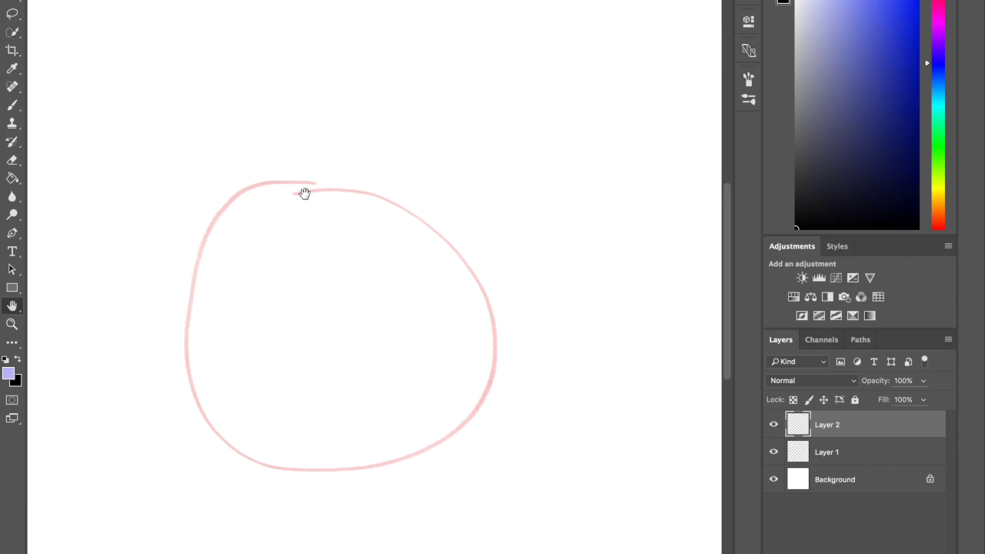
pyautogui.press('b')
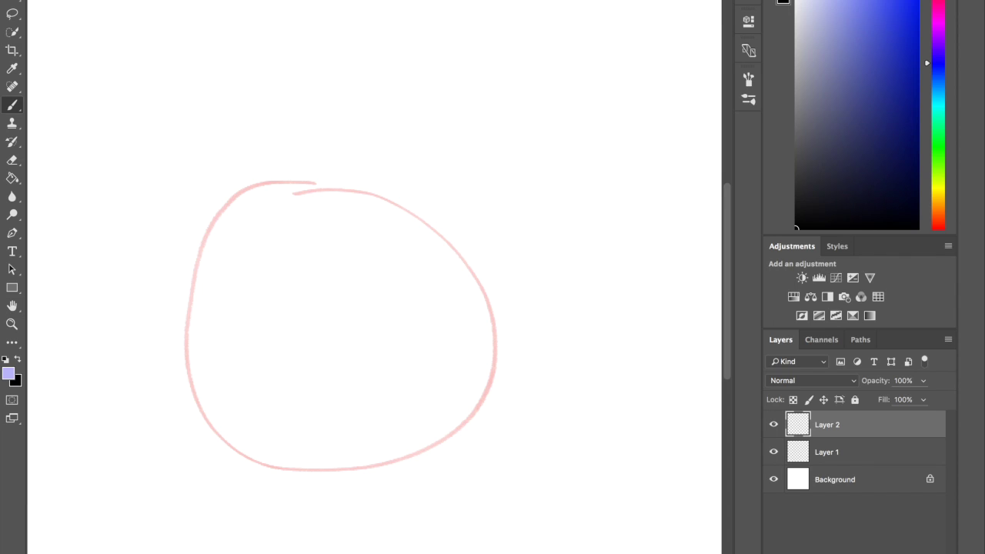
pyautogui.moveTo(211, 35); pyautogui.dragTo(255, 185)
pyautogui.moveTo(212, 37)
pyautogui.mouseDown()
pyautogui.moveTo(191, 154)
pyautogui.moveTo(193, 230)
pyautogui.mouseUp()
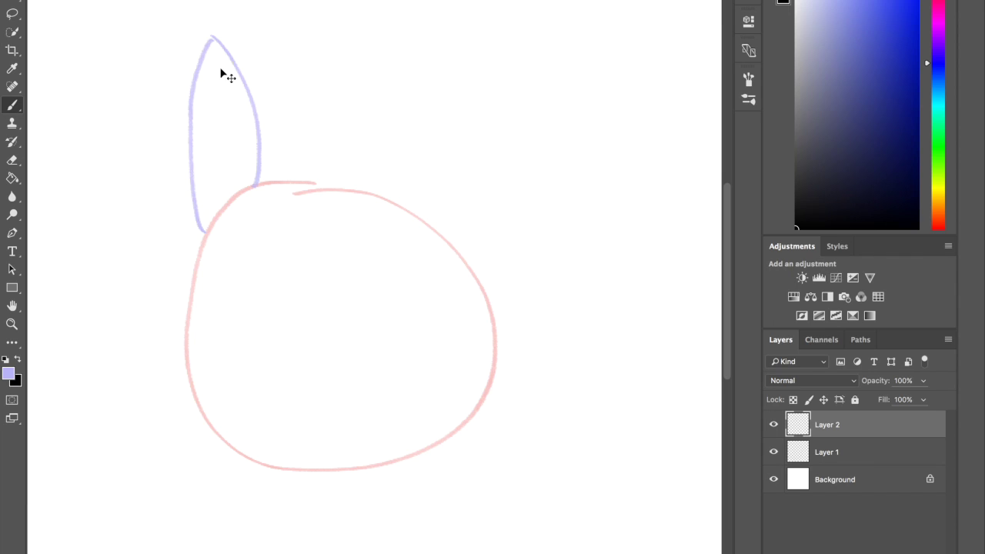
pyautogui.hotkey('ctrl', 'z')
pyautogui.moveTo(213, 36)
pyautogui.mouseDown()
pyautogui.moveTo(175, 173)
pyautogui.moveTo(200, 259)
pyautogui.mouseUp()
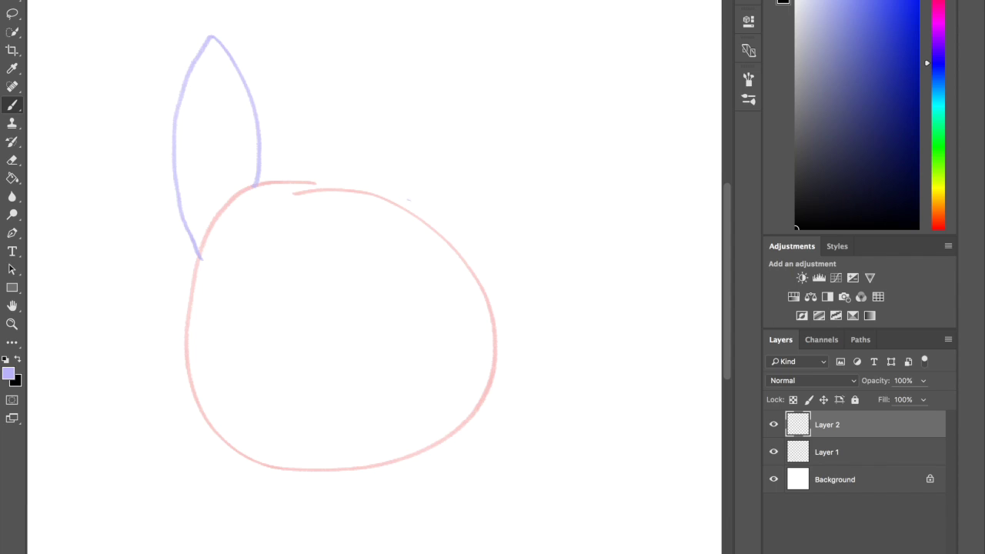
# - Sketch a second pointed violet ear extending outward from the upper right of the head circle
pyautogui.moveTo(408, 200); pyautogui.dragTo(452, 114)
pyautogui.hotkey('ctrl', 'z')
pyautogui.moveTo(401, 180)
pyautogui.mouseDown()
pyautogui.moveTo(591, 112)
pyautogui.moveTo(485, 254)
pyautogui.mouseUp()
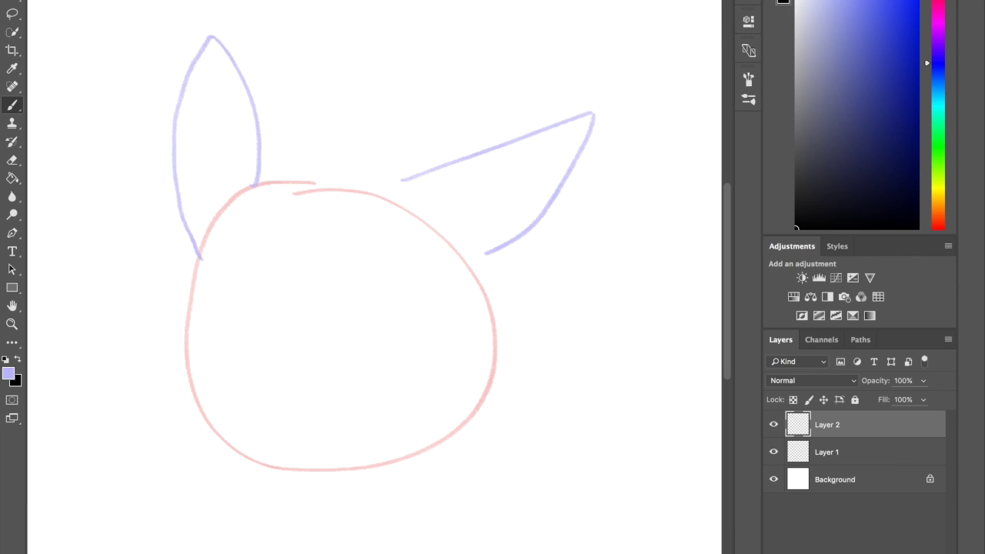
# - Sketch two pointed violet hair tufts sweeping up from the top of the head between the ears
pyautogui.moveTo(254, 185)
pyautogui.mouseDown()
pyautogui.moveTo(299, 166)
pyautogui.moveTo(285, 199)
pyautogui.moveTo(281, 161)
pyautogui.moveTo(331, 140)
pyautogui.mouseUp()
pyautogui.hotkey('ctrl', 'z')
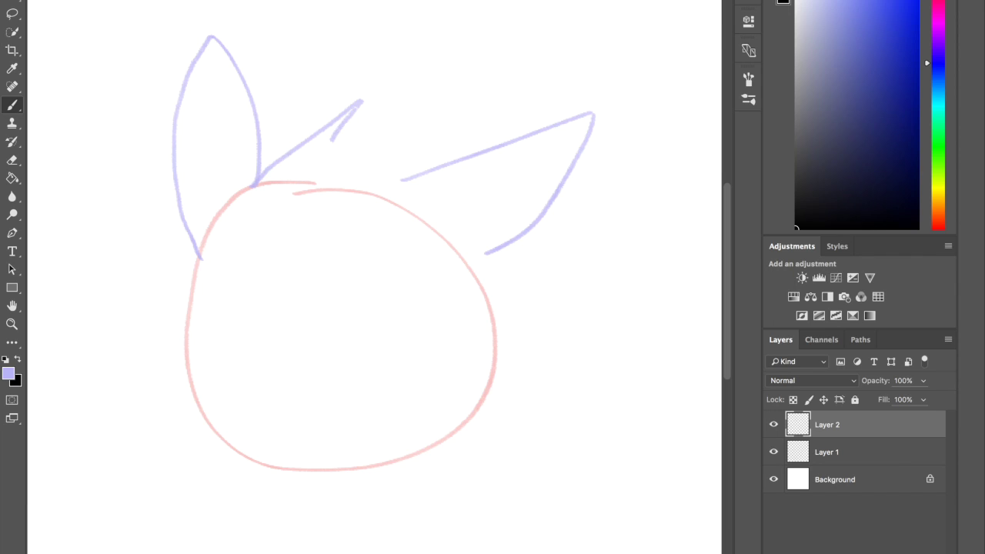
pyautogui.hotkey('ctrl', 'z')
pyautogui.moveTo(362, 101); pyautogui.dragTo(329, 198)
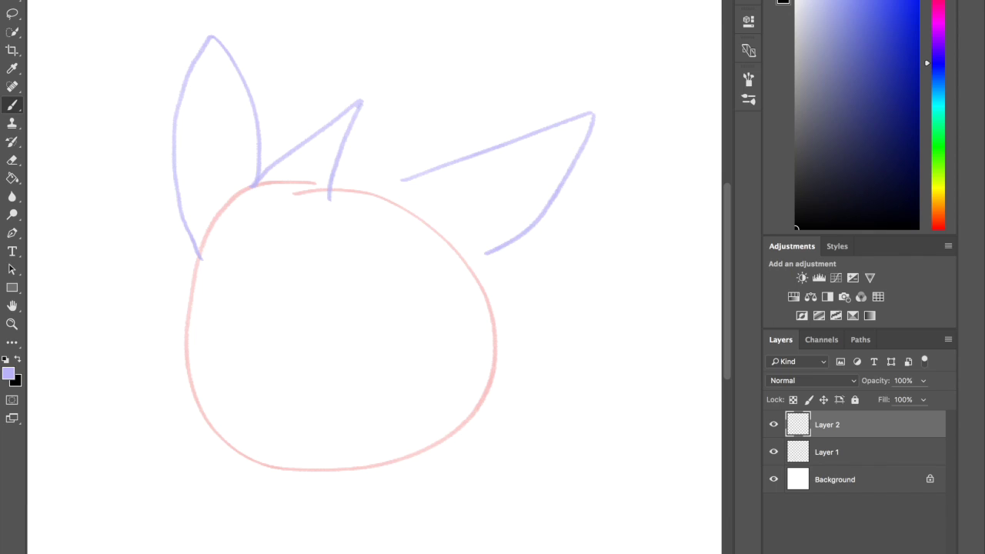
pyautogui.hotkey('ctrl', 'z')
pyautogui.moveTo(362, 101)
pyautogui.mouseDown()
pyautogui.moveTo(276, 201)
pyautogui.moveTo(355, 193)
pyautogui.moveTo(375, 241)
pyautogui.moveTo(368, 245)
pyautogui.mouseUp()
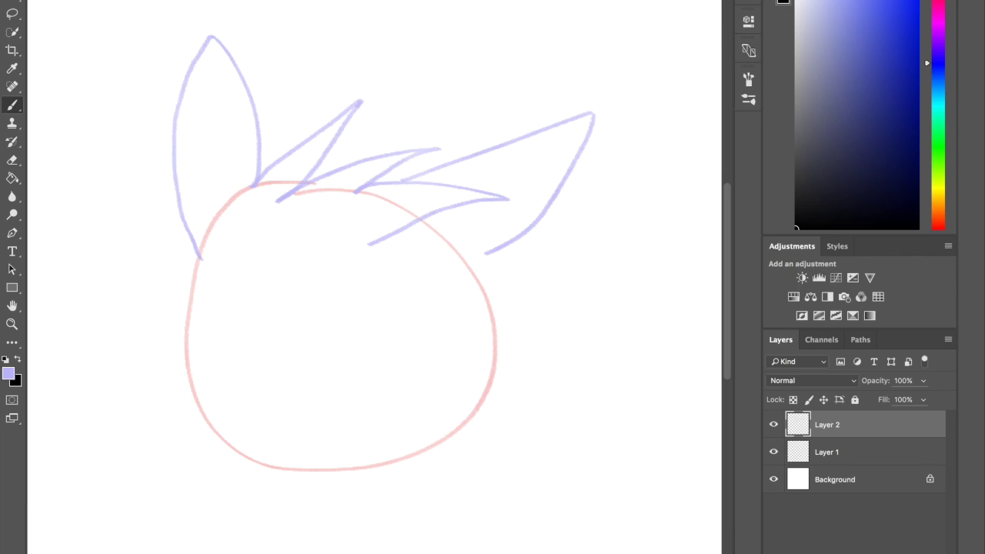
pyautogui.hotkey('ctrl', 'z')
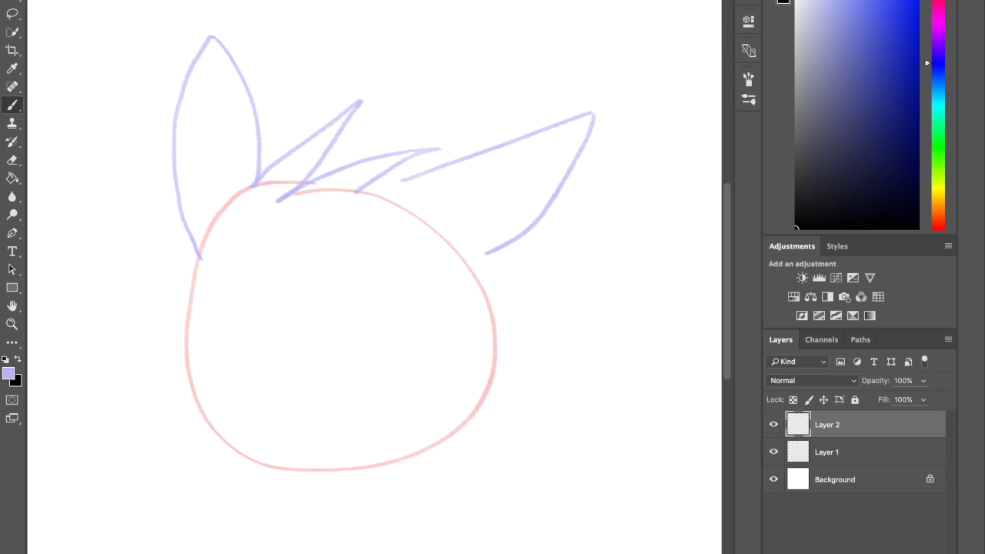
pyautogui.moveTo(543, 179)
pyautogui.mouseDown()
pyautogui.moveTo(483, 377)
pyautogui.moveTo(395, 505)
pyautogui.mouseUp()
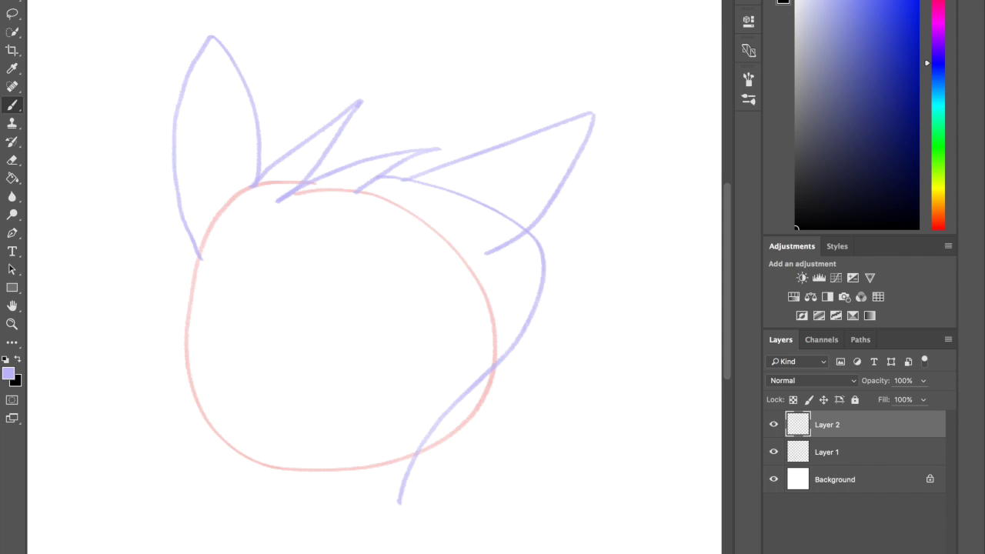
pyautogui.hotkey('ctrl', 'z')
pyautogui.moveTo(376, 179)
pyautogui.mouseDown()
pyautogui.moveTo(462, 212)
pyautogui.moveTo(416, 447)
pyautogui.moveTo(351, 334)
pyautogui.mouseUp()
pyautogui.hotkey('ctrl', 'z')
pyautogui.press('e')
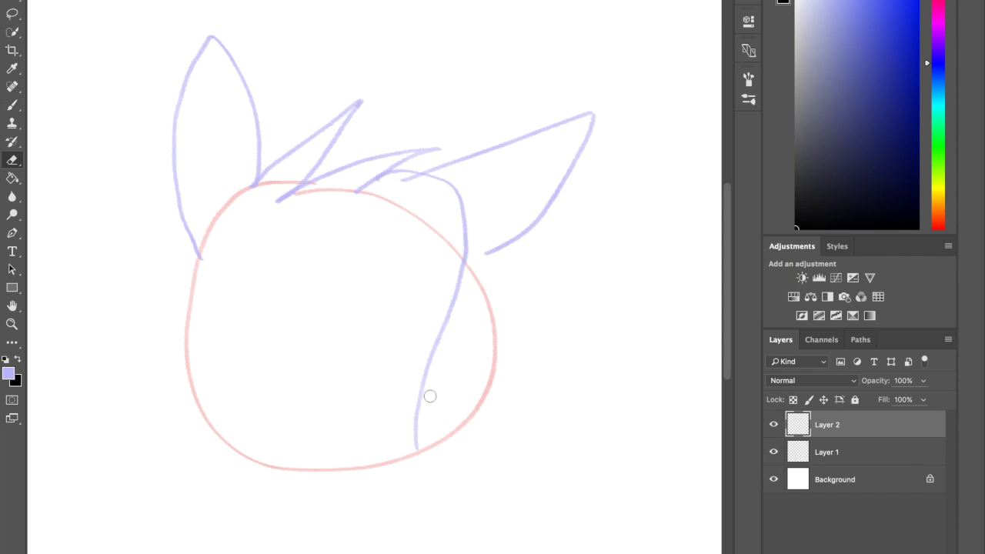
pyautogui.moveTo(429, 396)
pyautogui.mouseDown()
pyautogui.moveTo(404, 467)
pyautogui.moveTo(427, 439)
pyautogui.mouseUp()
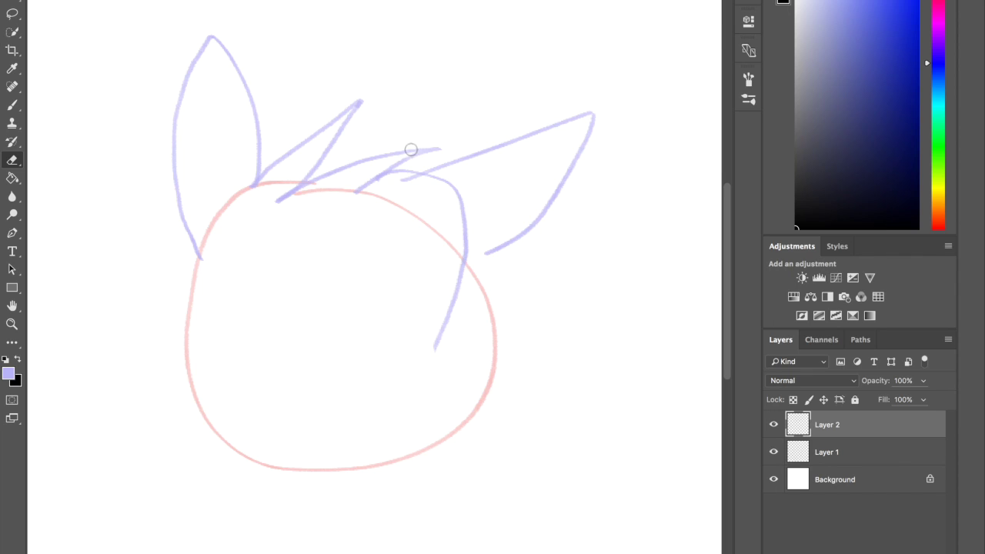
pyautogui.moveTo(397, 177)
pyautogui.mouseDown()
pyautogui.moveTo(468, 186)
pyautogui.moveTo(440, 296)
pyautogui.moveTo(456, 301)
pyautogui.moveTo(450, 245)
pyautogui.moveTo(427, 337)
pyautogui.moveTo(429, 380)
pyautogui.mouseUp()
# - Redraw the inner part of the right ear's upper edge and add a long hair spike stretching outward across that ear
pyautogui.press('b')
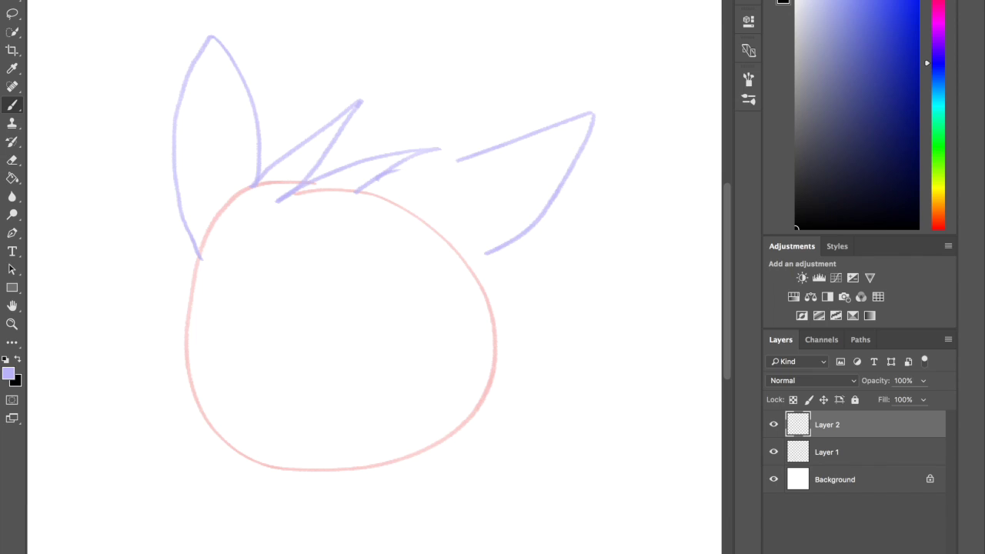
pyautogui.moveTo(408, 175); pyautogui.dragTo(459, 159)
pyautogui.moveTo(357, 194)
pyautogui.mouseDown()
pyautogui.moveTo(368, 190)
pyautogui.moveTo(454, 237)
pyautogui.mouseUp()
pyautogui.hotkey('ctrl', 'z')
pyautogui.moveTo(356, 190)
pyautogui.mouseDown()
pyautogui.moveTo(398, 187)
pyautogui.moveTo(414, 274)
pyautogui.mouseUp()
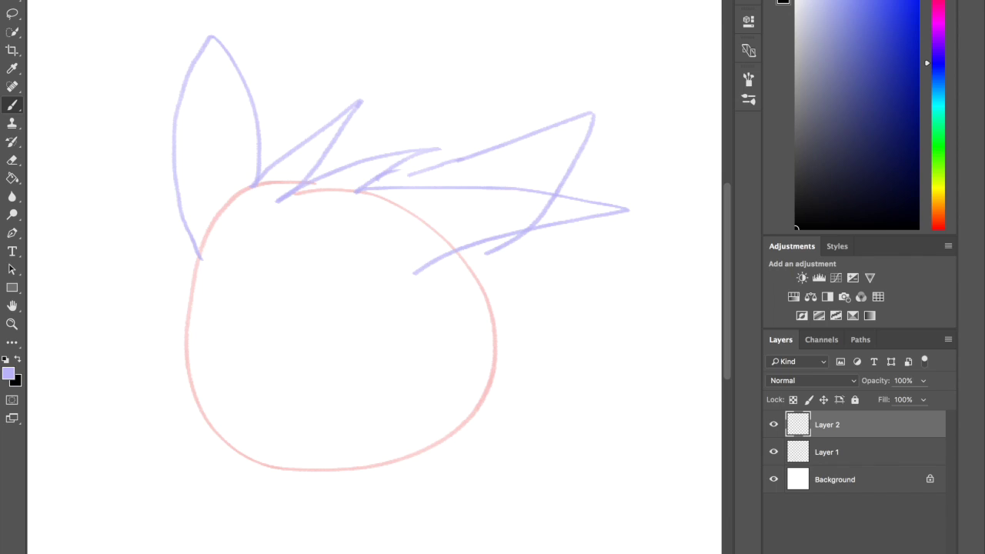
# - Sketch jagged cheek fur down both sides of the head circle, ending in a long point at each side of the jaw
pyautogui.moveTo(490, 253)
pyautogui.mouseDown()
pyautogui.moveTo(478, 260)
pyautogui.moveTo(530, 265)
pyautogui.moveTo(480, 289)
pyautogui.moveTo(477, 263)
pyautogui.moveTo(501, 298)
pyautogui.moveTo(510, 357)
pyautogui.moveTo(501, 384)
pyautogui.moveTo(509, 388)
pyautogui.moveTo(439, 424)
pyautogui.mouseUp()
pyautogui.hotkey('ctrl', 'z')
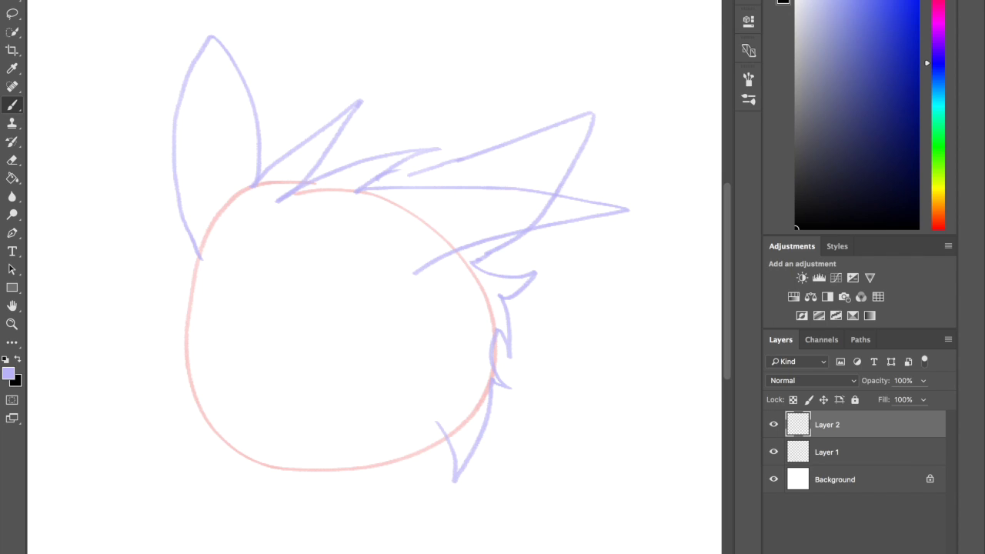
pyautogui.moveTo(196, 249)
pyautogui.mouseDown()
pyautogui.moveTo(193, 289)
pyautogui.moveTo(164, 341)
pyautogui.moveTo(182, 324)
pyautogui.moveTo(177, 376)
pyautogui.moveTo(199, 352)
pyautogui.moveTo(204, 437)
pyautogui.mouseUp()
pyautogui.press('super+z')
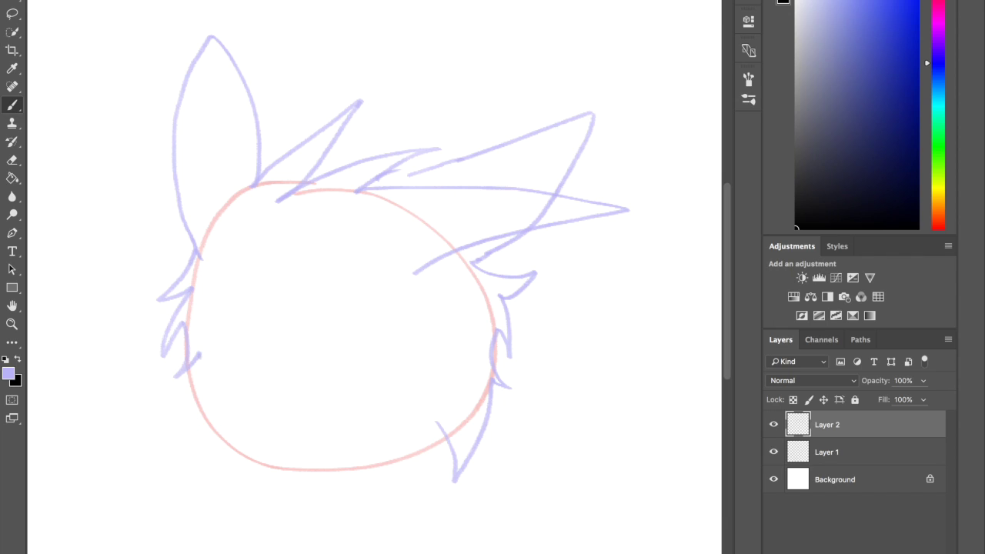
pyautogui.moveTo(198, 359); pyautogui.dragTo(223, 415)
pyautogui.press('super+z')
pyautogui.moveTo(192, 358); pyautogui.dragTo(222, 478)
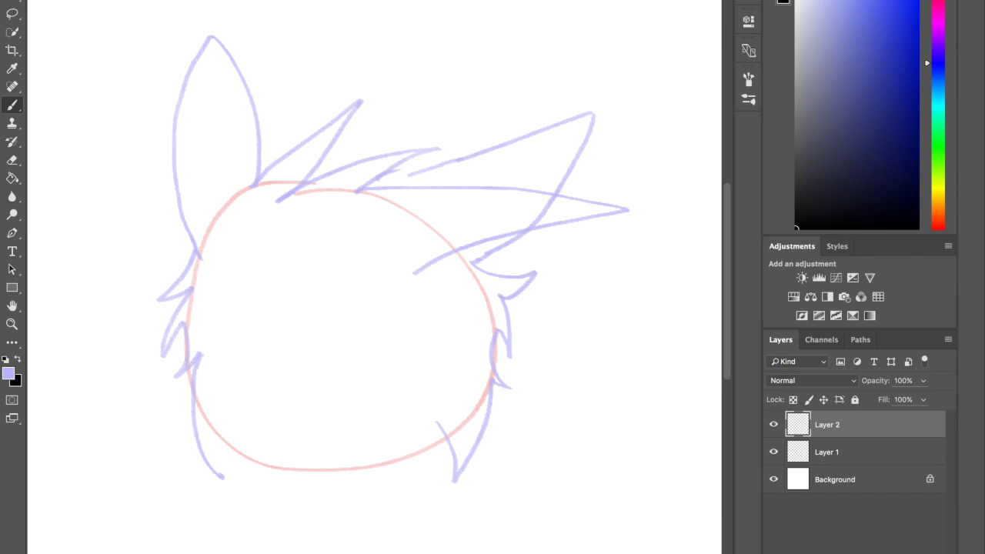
pyautogui.moveTo(227, 429); pyautogui.dragTo(220, 474)
# - Add smaller pointed tufts under the jaw on both sides and draw two neck lines running down from them
pyautogui.scroll(-2, 369, 270)
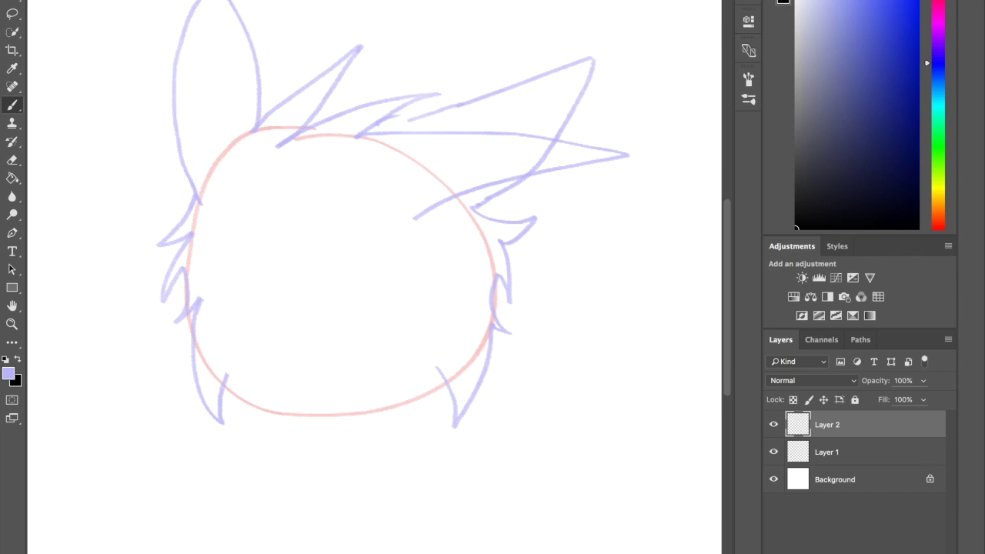
pyautogui.scroll(-2, 369, 270)
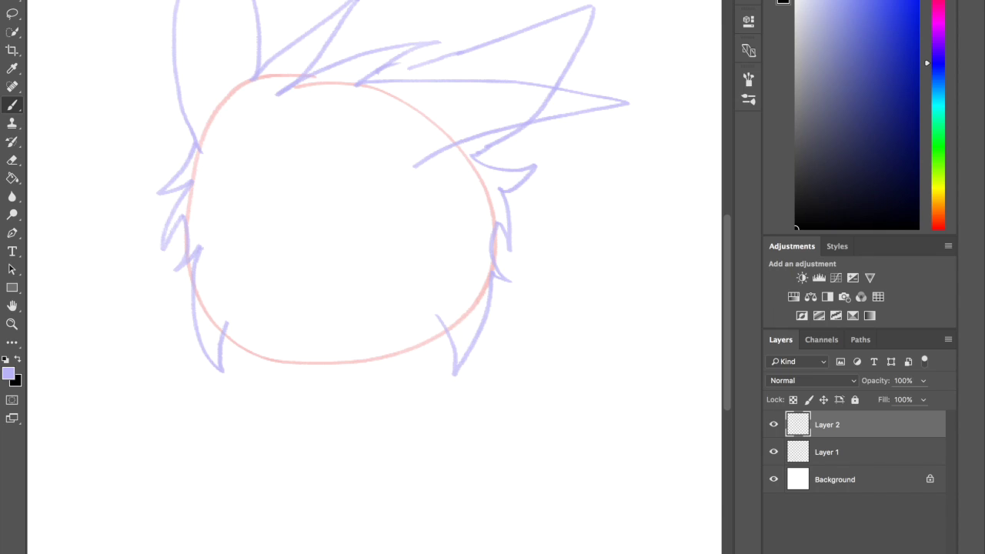
pyautogui.moveTo(438, 317)
pyautogui.mouseDown()
pyautogui.moveTo(425, 361)
pyautogui.moveTo(405, 338)
pyautogui.mouseUp()
pyautogui.moveTo(228, 325)
pyautogui.mouseDown()
pyautogui.moveTo(240, 385)
pyautogui.moveTo(253, 329)
pyautogui.moveTo(262, 468)
pyautogui.mouseUp()
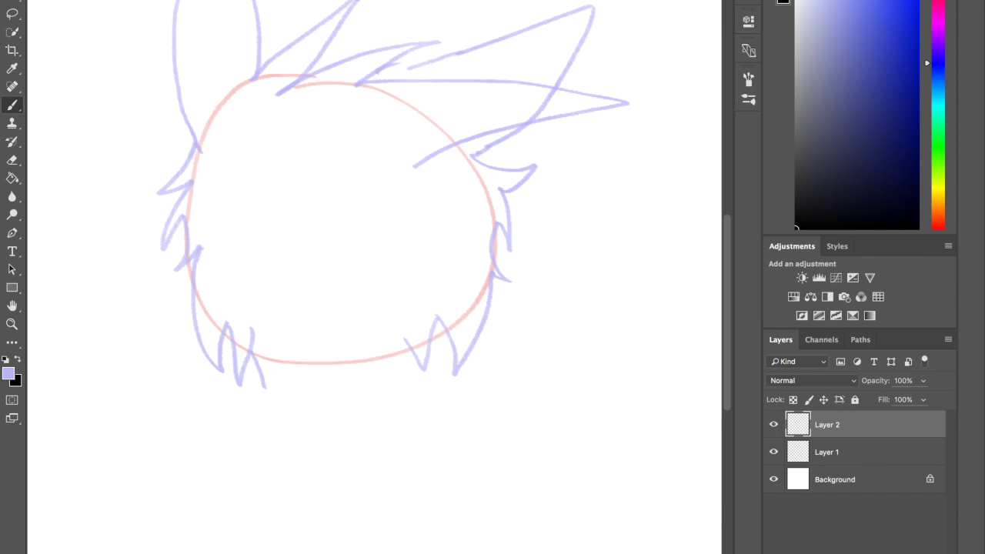
pyautogui.moveTo(265, 386); pyautogui.dragTo(269, 481)
pyautogui.moveTo(416, 350); pyautogui.dragTo(369, 481)
# - Sketch the left outline of the chest fur from the neck downward, with one pointed tuft midway and another at its lower end
pyautogui.scroll(-5, 369, 277)
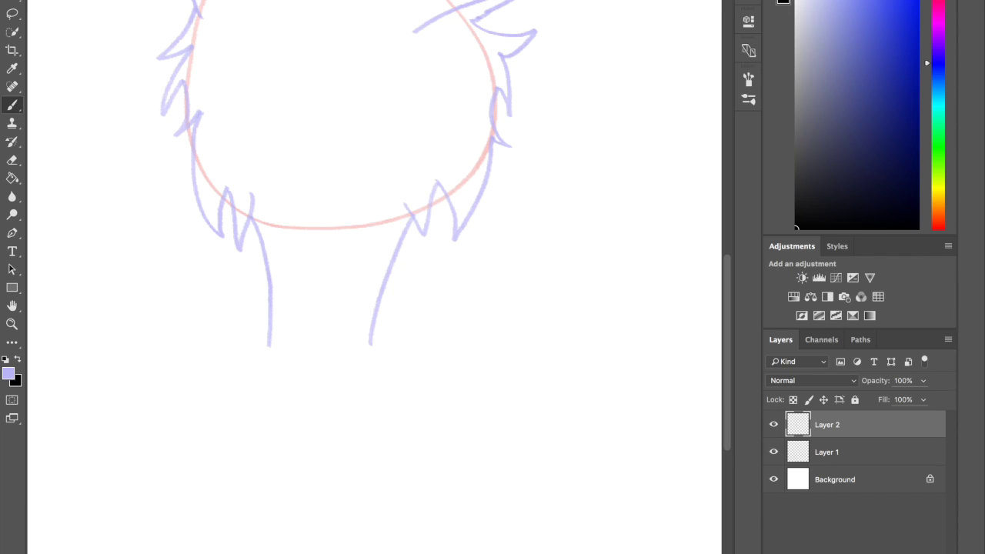
pyautogui.scroll(3, 369, 277)
pyautogui.scroll(-4, 370, 277)
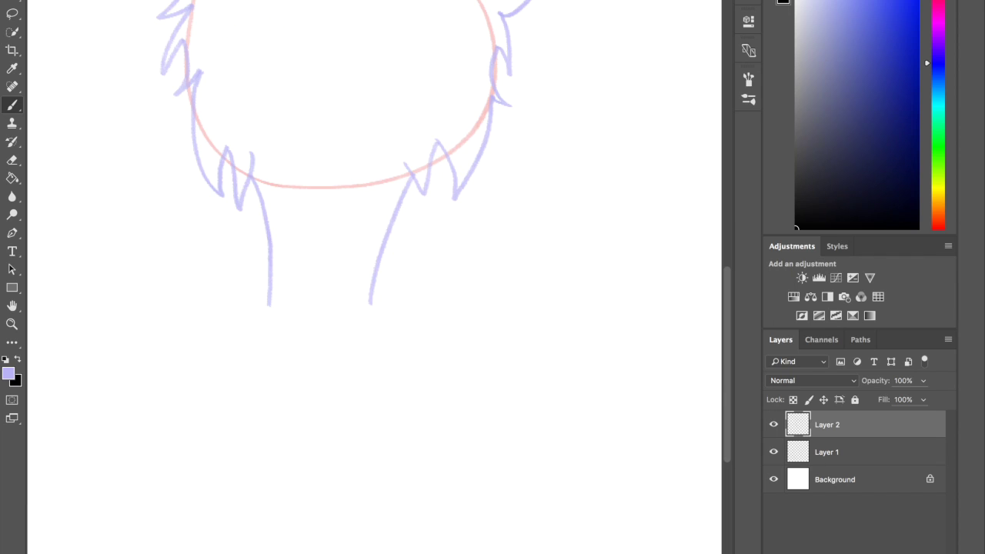
pyautogui.moveTo(258, 222)
pyautogui.mouseDown()
pyautogui.moveTo(303, 226)
pyautogui.moveTo(267, 221)
pyautogui.mouseUp()
pyautogui.press('super+z')
pyautogui.moveTo(369, 231)
pyautogui.mouseDown()
pyautogui.moveTo(413, 231)
pyautogui.moveTo(389, 233)
pyautogui.mouseUp()
pyautogui.hotkey('ctrl', 'z')
pyautogui.moveTo(264, 214)
pyautogui.mouseDown()
pyautogui.moveTo(195, 385)
pyautogui.moveTo(228, 349)
pyautogui.moveTo(178, 514)
pyautogui.mouseUp()
pyautogui.moveTo(245, 419); pyautogui.dragTo(199, 494)
pyautogui.hotkey('ctrl', 'z')
pyautogui.hotkey('ctrl', 'z')
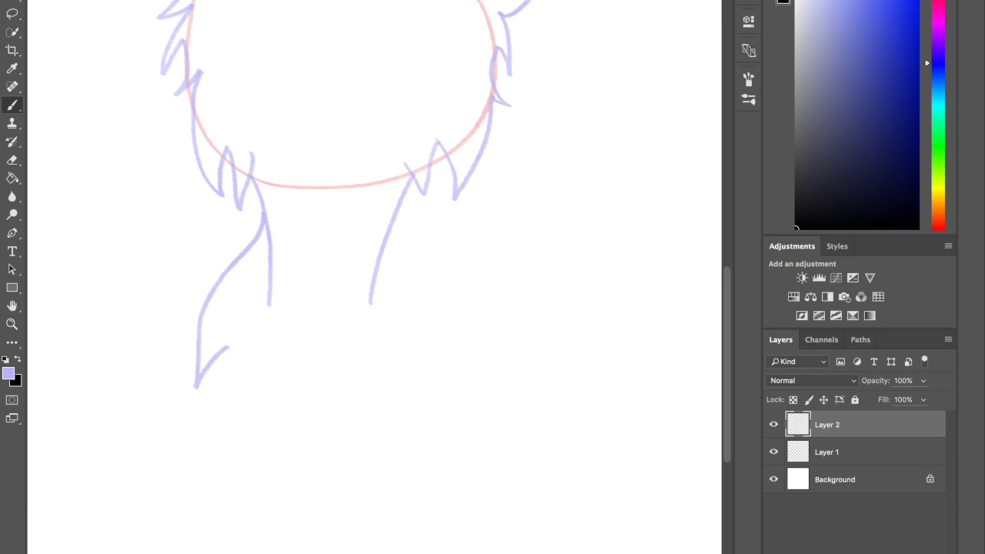
pyautogui.moveTo(228, 349)
pyautogui.mouseDown()
pyautogui.moveTo(284, 494)
pyautogui.moveTo(282, 551)
pyautogui.moveTo(318, 475)
pyautogui.mouseUp()
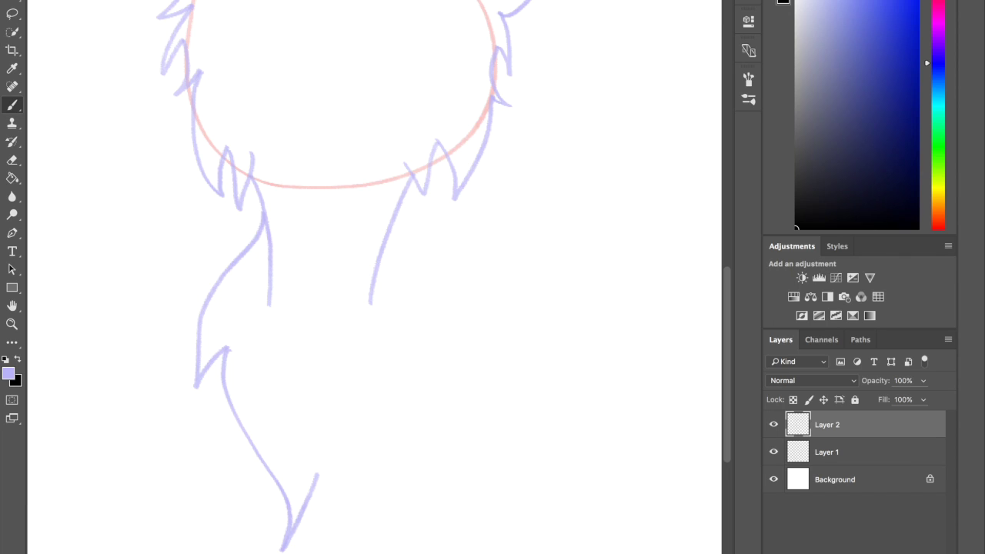
# - Sketch the right outline of the chest fur from the neck, curving outward to a long point and back inward
pyautogui.moveTo(395, 213)
pyautogui.mouseDown()
pyautogui.moveTo(465, 275)
pyautogui.moveTo(472, 343)
pyautogui.mouseUp()
pyautogui.hotkey('ctrl', 'z')
pyautogui.moveTo(399, 208)
pyautogui.mouseDown()
pyautogui.moveTo(473, 311)
pyautogui.moveTo(508, 445)
pyautogui.moveTo(510, 432)
pyautogui.moveTo(496, 490)
pyautogui.mouseUp()
pyautogui.moveTo(470, 385); pyautogui.dragTo(496, 487)
pyautogui.moveTo(471, 386); pyautogui.dragTo(401, 549)
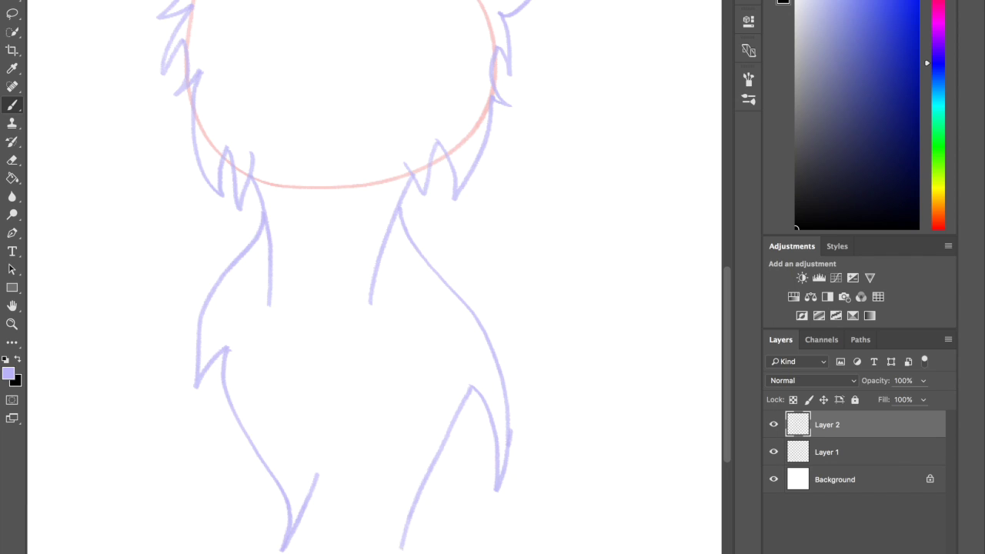
pyautogui.moveTo(309, 492); pyautogui.dragTo(314, 553)
pyautogui.press('super+z')
pyautogui.moveTo(302, 511); pyautogui.dragTo(310, 552)
pyautogui.press('super+z')
pyautogui.moveTo(302, 513); pyautogui.dragTo(309, 553)
pyautogui.press('super+z')
pyautogui.moveTo(321, 478); pyautogui.dragTo(305, 552)
pyautogui.press('super+z')
# - Erase the lower end of the right chest fur line and redraw it as a small pointed tuft
pyautogui.press('e')
pyautogui.moveTo(399, 551)
pyautogui.mouseDown()
pyautogui.moveTo(425, 481)
pyautogui.moveTo(422, 551)
pyautogui.moveTo(400, 501)
pyautogui.moveTo(380, 553)
pyautogui.mouseUp()
pyautogui.press('b')
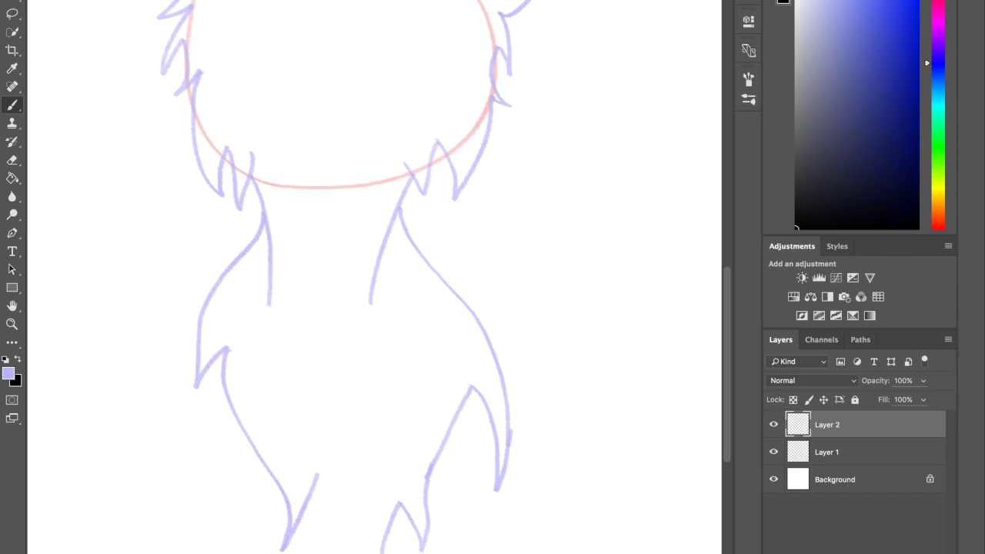
# - Sketch the inner strands of the lower chest fur, running down from the tufts on both sides
pyautogui.moveTo(295, 511); pyautogui.dragTo(322, 553)
pyautogui.hotkey('ctrl', 'z')
pyautogui.hotkey('ctrl', 'z')
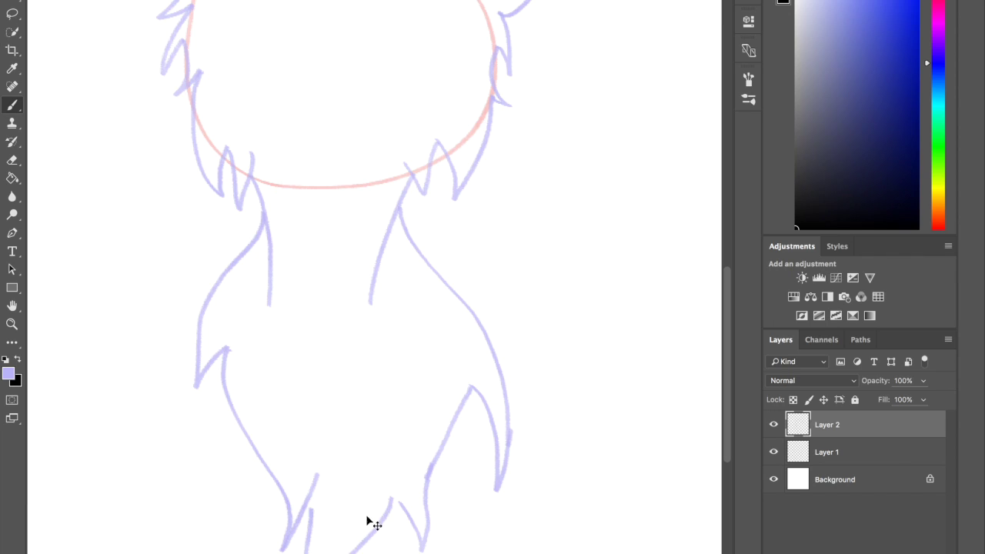
pyautogui.moveTo(318, 476); pyautogui.dragTo(298, 551)
pyautogui.moveTo(311, 502); pyautogui.dragTo(295, 552)
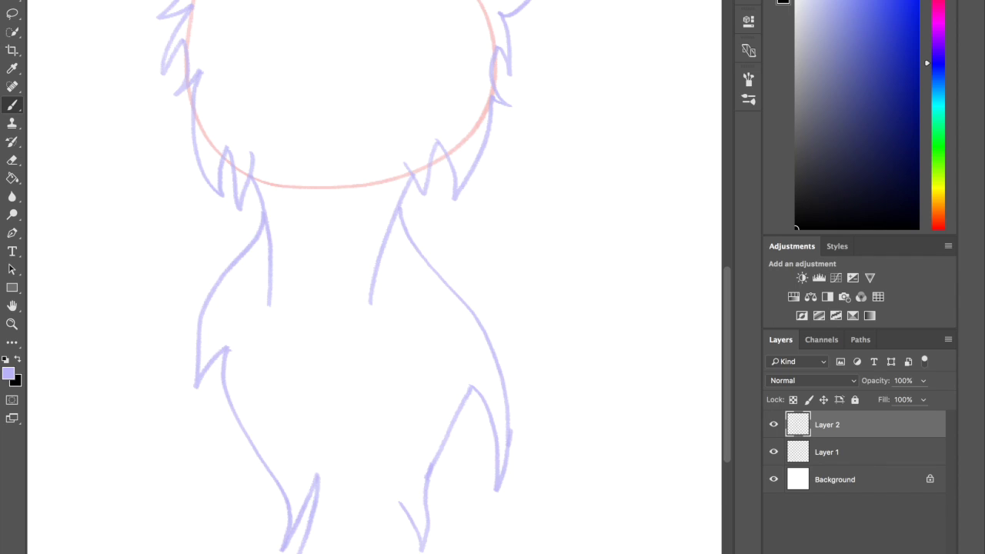
pyautogui.moveTo(386, 537); pyautogui.dragTo(377, 552)
pyautogui.moveTo(397, 499); pyautogui.dragTo(377, 553)
# - Extend the right ear's upper edge inward to meet the hair tufts
pyautogui.scroll(1, 347, 277)
pyautogui.scroll(10, 369, 277)
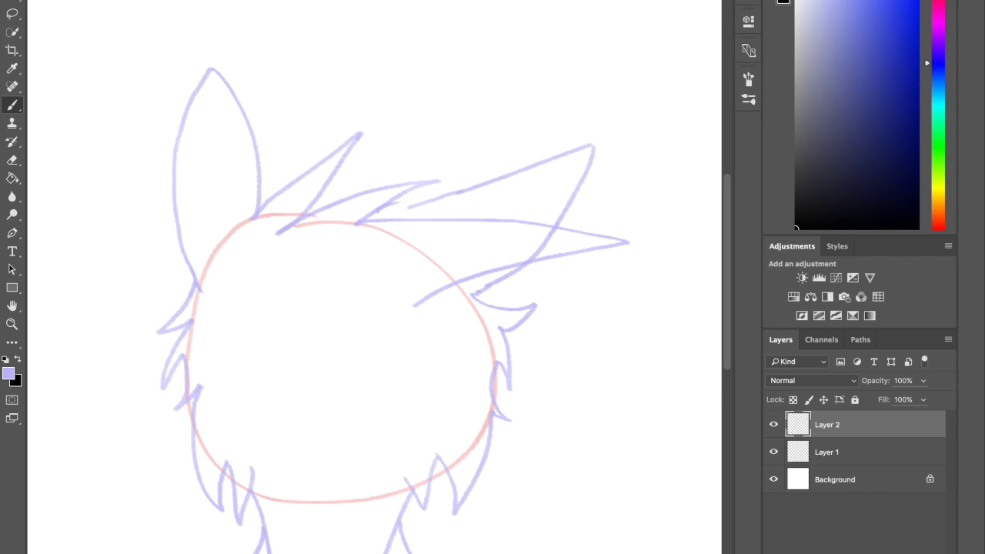
pyautogui.press('z')
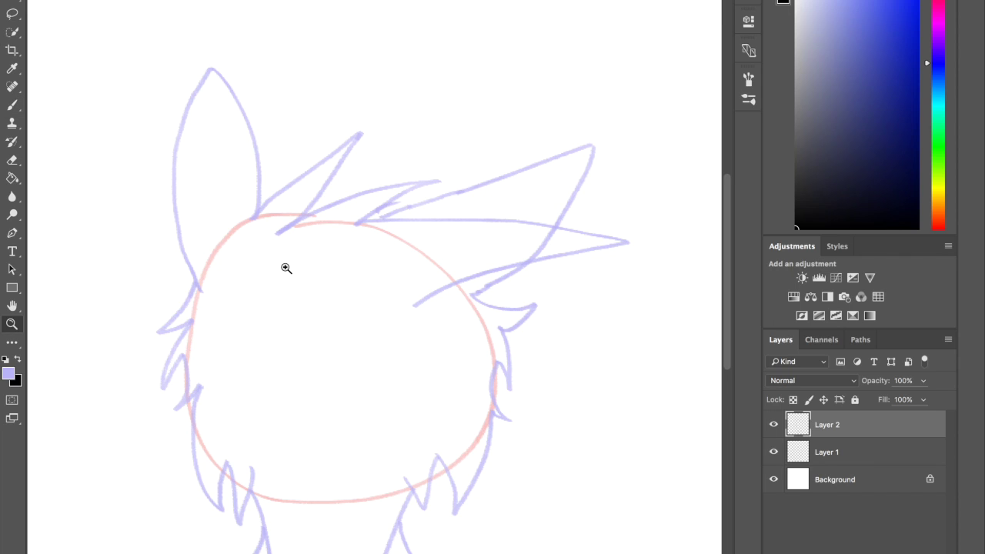
pyautogui.click(283, 273)
pyautogui.press('b')
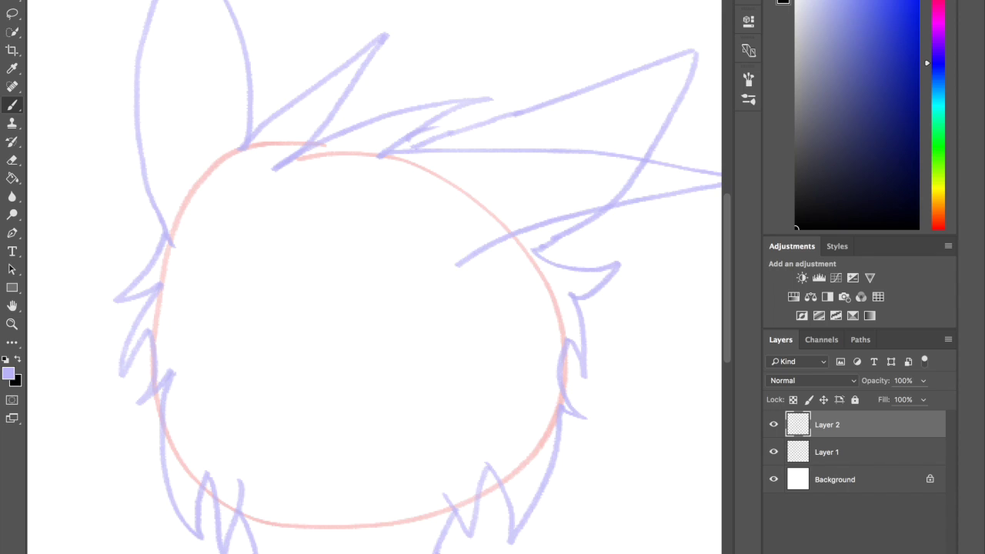
pyautogui.moveTo(208, 273)
pyautogui.mouseDown()
pyautogui.moveTo(275, 268)
pyautogui.moveTo(197, 267)
pyautogui.moveTo(288, 258)
pyautogui.moveTo(331, 277)
pyautogui.mouseUp()
pyautogui.hotkey('ctrl', 'z')
pyautogui.hotkey('ctrl', 'z')
pyautogui.hotkey('ctrl', 'z')
pyautogui.hotkey('ctrl', 'z')
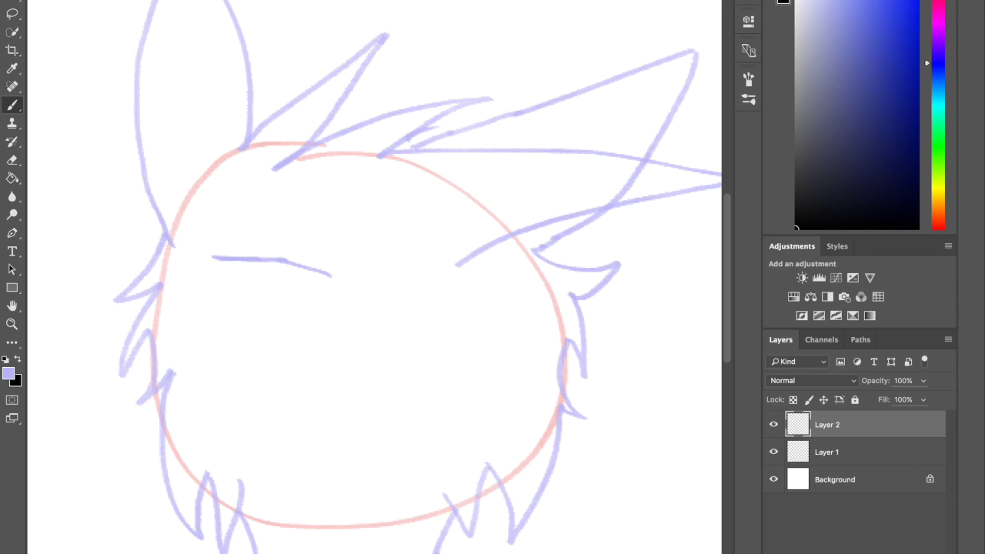
pyautogui.hotkey('ctrl', 'z')
# - Sketch the left eye's flat upper lid, slanted outer corner and short straight lower lid inside the head circle
pyautogui.moveTo(270, 259); pyautogui.dragTo(300, 264)
pyautogui.moveTo(220, 259)
pyautogui.mouseDown()
pyautogui.moveTo(194, 259)
pyautogui.moveTo(214, 296)
pyautogui.moveTo(270, 290)
pyautogui.moveTo(311, 329)
pyautogui.mouseUp()
pyautogui.hotkey('ctrl', 'z')
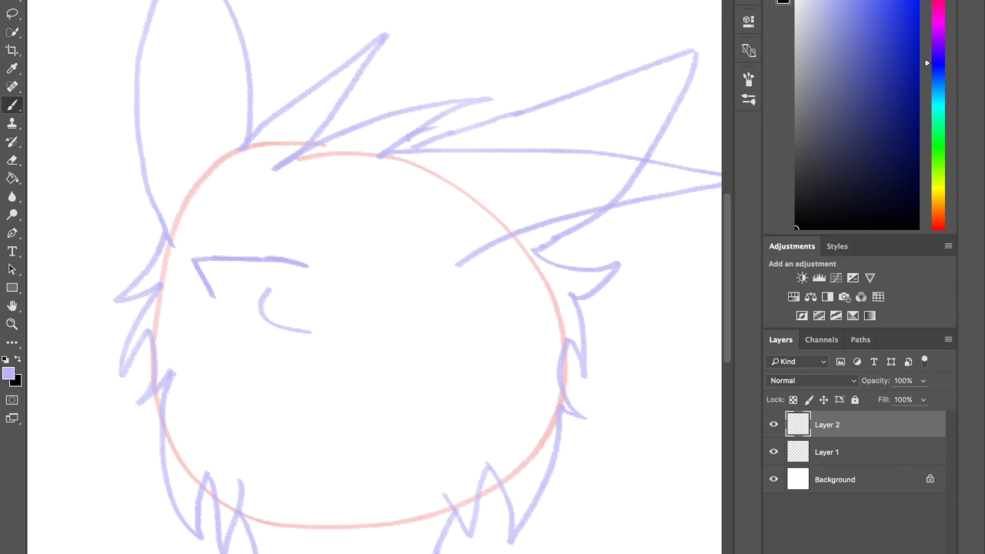
pyautogui.hotkey('ctrl', 'z')
pyautogui.moveTo(259, 274)
pyautogui.mouseDown()
pyautogui.moveTo(281, 332)
pyautogui.moveTo(299, 267)
pyautogui.mouseUp()
pyautogui.hotkey('ctrl', 'z')
pyautogui.moveTo(206, 291)
pyautogui.mouseDown()
pyautogui.moveTo(225, 307)
pyautogui.moveTo(281, 305)
pyautogui.mouseUp()
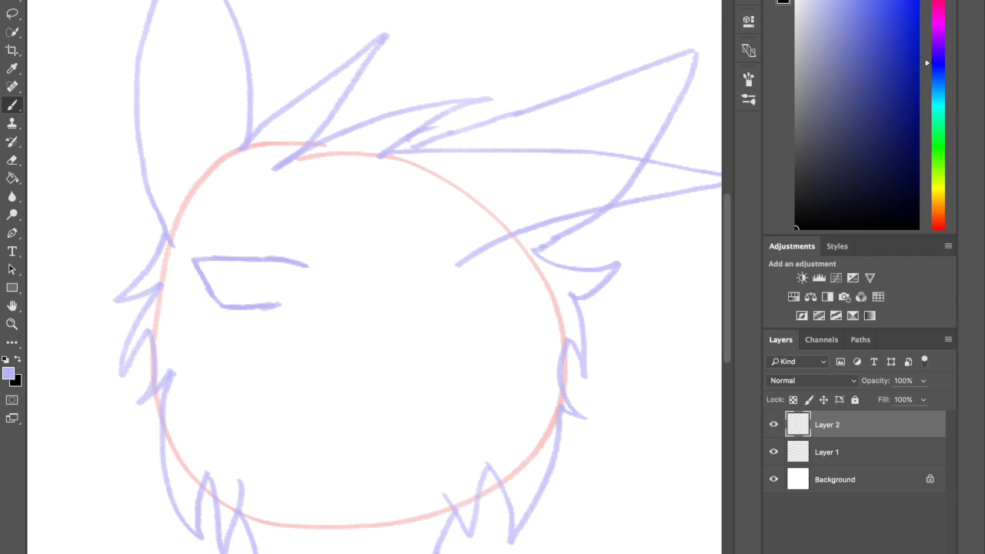
# - Close the inner side of the left eye with a curved line joining the upper and lower lids
pyautogui.moveTo(288, 263); pyautogui.dragTo(282, 304)
pyautogui.moveTo(290, 265); pyautogui.dragTo(281, 303)
pyautogui.press('super+z')
pyautogui.moveTo(291, 262); pyautogui.dragTo(333, 258)
pyautogui.moveTo(333, 258)
pyautogui.mouseDown()
pyautogui.moveTo(294, 272)
pyautogui.moveTo(320, 259)
pyautogui.mouseUp()
pyautogui.press('super+z')
pyautogui.press('super+z')
pyautogui.hotkey('ctrl', 'z')
# - Draw an oval iris inside the left eye and a thick arched eyebrow above it
pyautogui.moveTo(241, 263)
pyautogui.mouseDown()
pyautogui.moveTo(256, 279)
pyautogui.moveTo(276, 267)
pyautogui.mouseUp()
pyautogui.press('super+z')
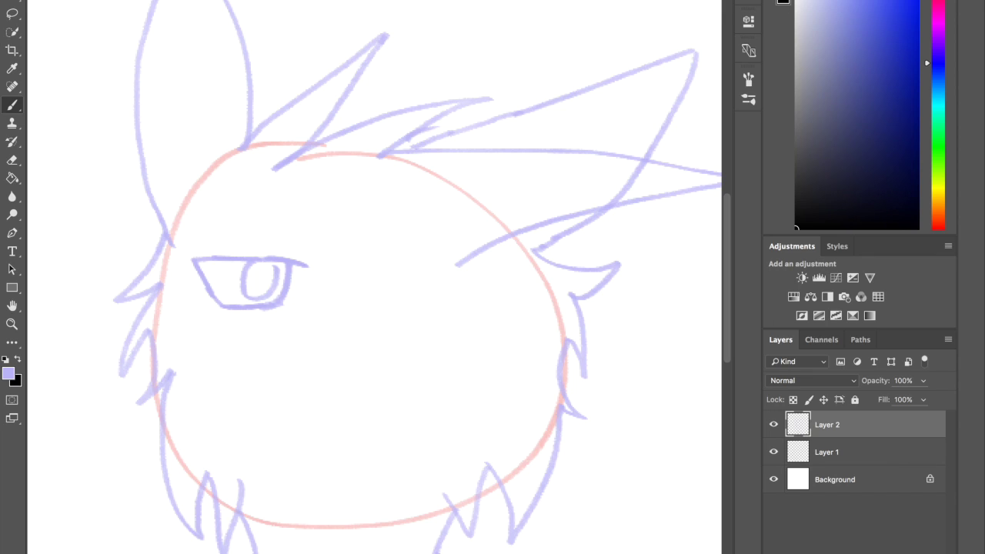
pyautogui.moveTo(231, 223)
pyautogui.mouseDown()
pyautogui.moveTo(292, 223)
pyautogui.moveTo(295, 233)
pyautogui.moveTo(230, 221)
pyautogui.moveTo(229, 232)
pyautogui.moveTo(295, 229)
pyautogui.moveTo(300, 239)
pyautogui.mouseUp()
pyautogui.press('super+z')
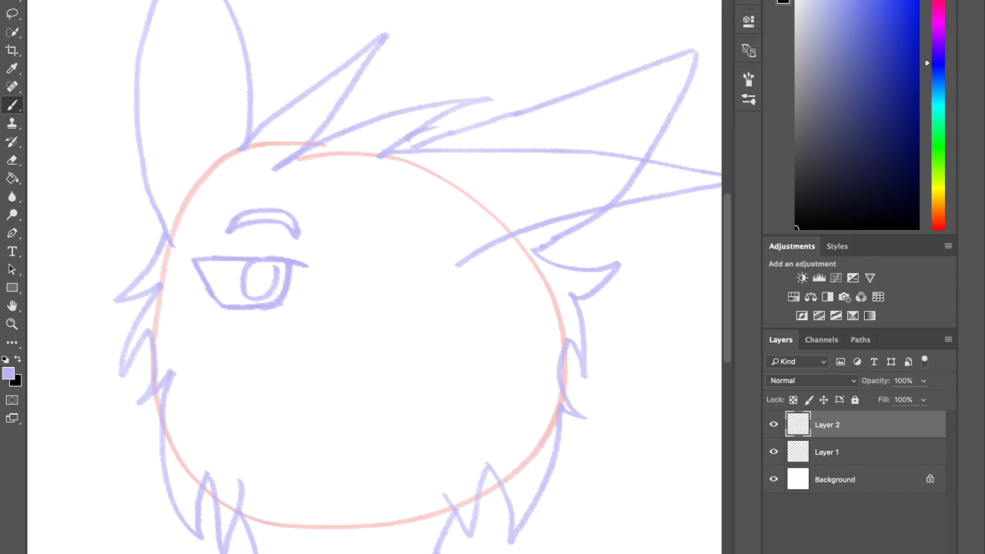
# - Select the left eye without its eyebrow using the Lasso tool and copy it to a new layer
pyautogui.press('l')
pyautogui.moveTo(293, 248)
pyautogui.mouseDown()
pyautogui.moveTo(179, 255)
pyautogui.moveTo(353, 313)
pyautogui.moveTo(238, 241)
pyautogui.moveTo(188, 275)
pyautogui.moveTo(191, 302)
pyautogui.moveTo(178, 251)
pyautogui.moveTo(215, 305)
pyautogui.moveTo(279, 308)
pyautogui.mouseUp()
pyautogui.moveTo(248, 246)
pyautogui.mouseDown()
pyautogui.moveTo(246, 257)
pyautogui.moveTo(312, 264)
pyautogui.moveTo(209, 330)
pyautogui.moveTo(191, 250)
pyautogui.moveTo(177, 249)
pyautogui.mouseUp()
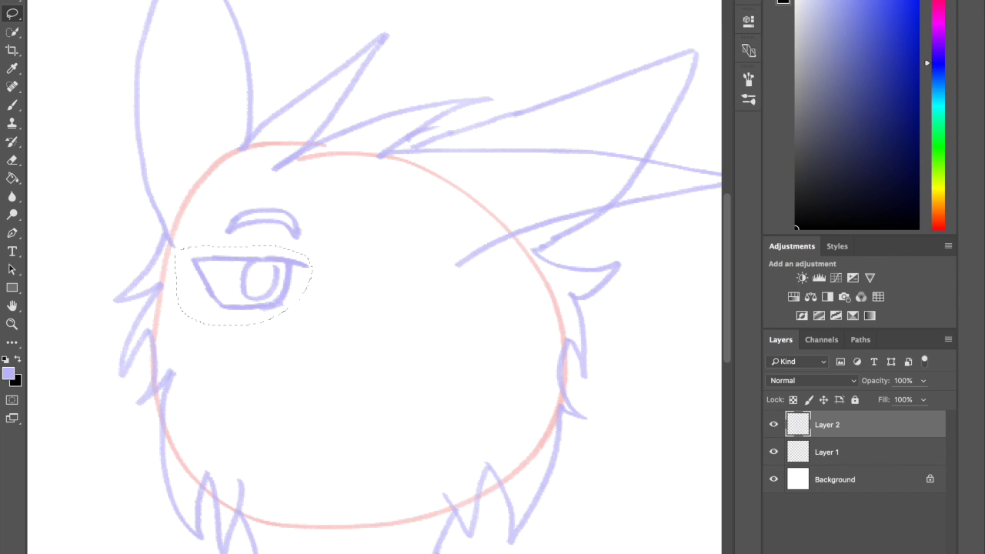
pyautogui.hotkey('ctrl', 'j')
# - Move the copied eye to the right side of the face, flip it horizontally and apply the transformation
pyautogui.hotkey('ctrl', 't')
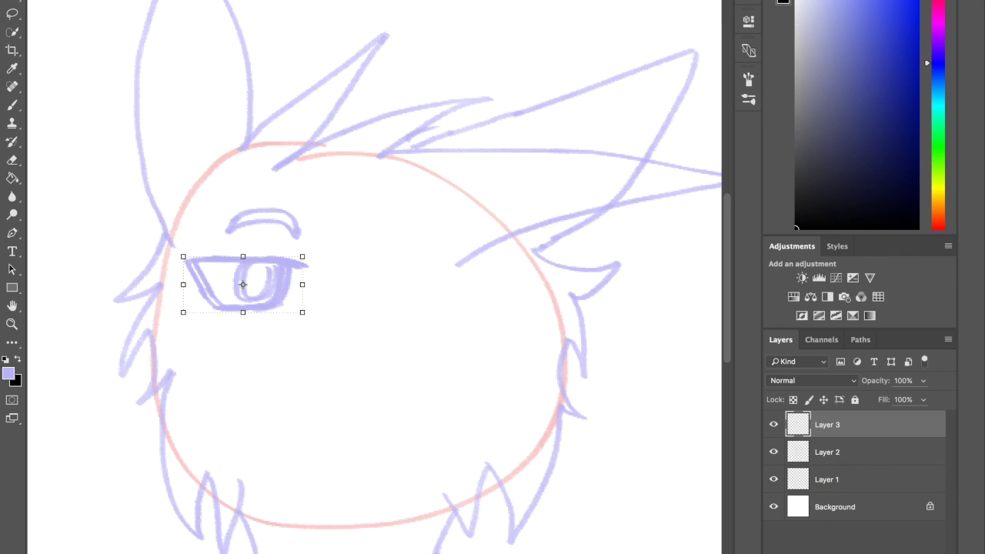
pyautogui.moveTo(231, 288); pyautogui.dragTo(407, 303)
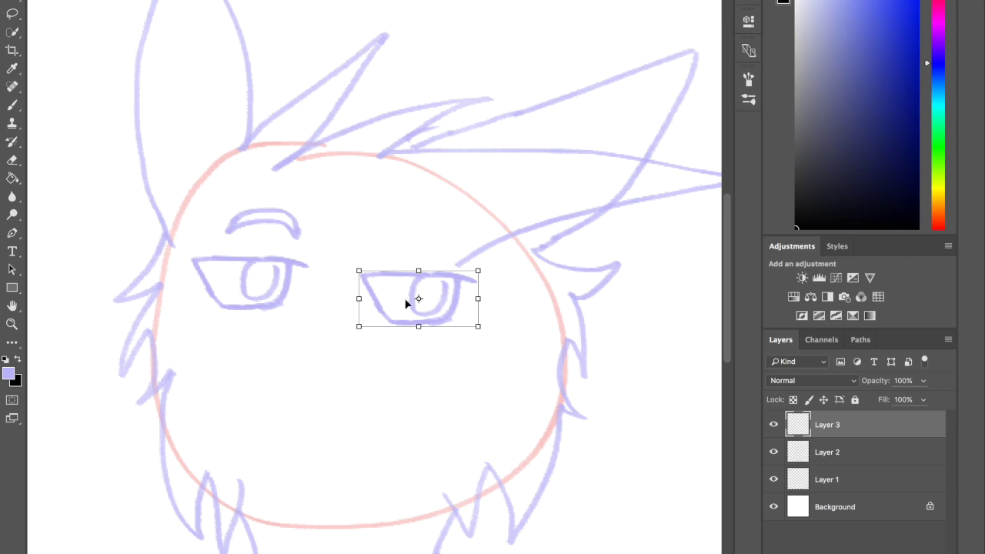
pyautogui.rightClick(395, 299)
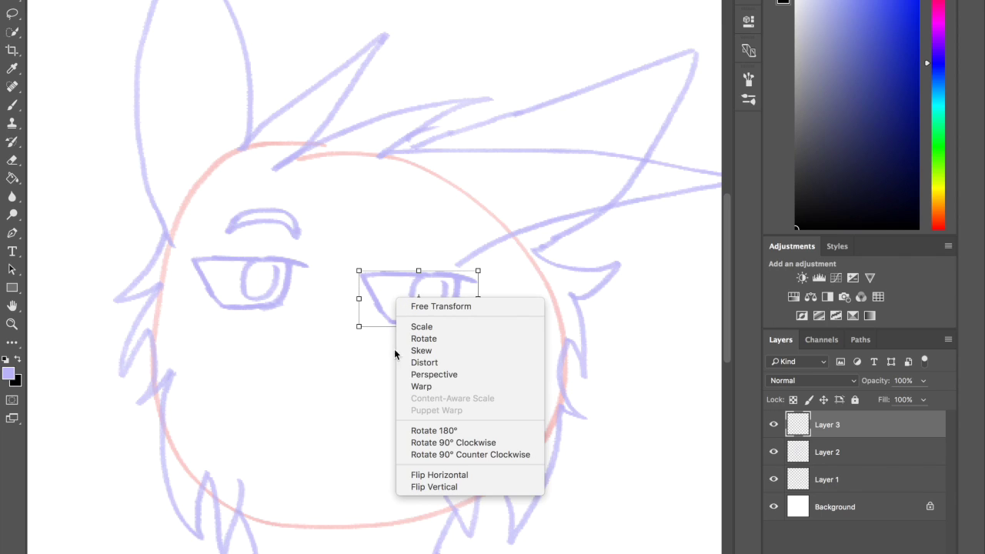
pyautogui.click(445, 475)
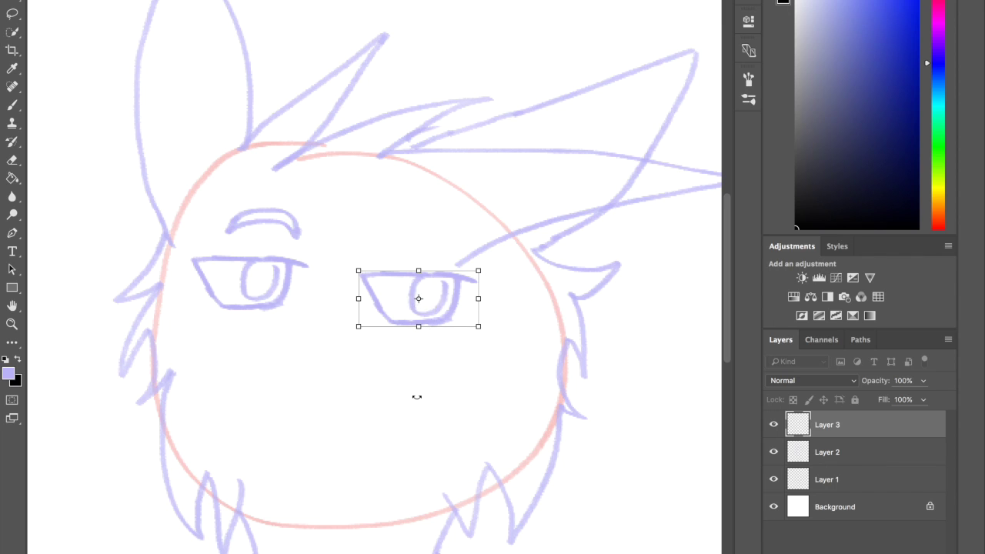
pyautogui.moveTo(395, 303); pyautogui.dragTo(430, 281)
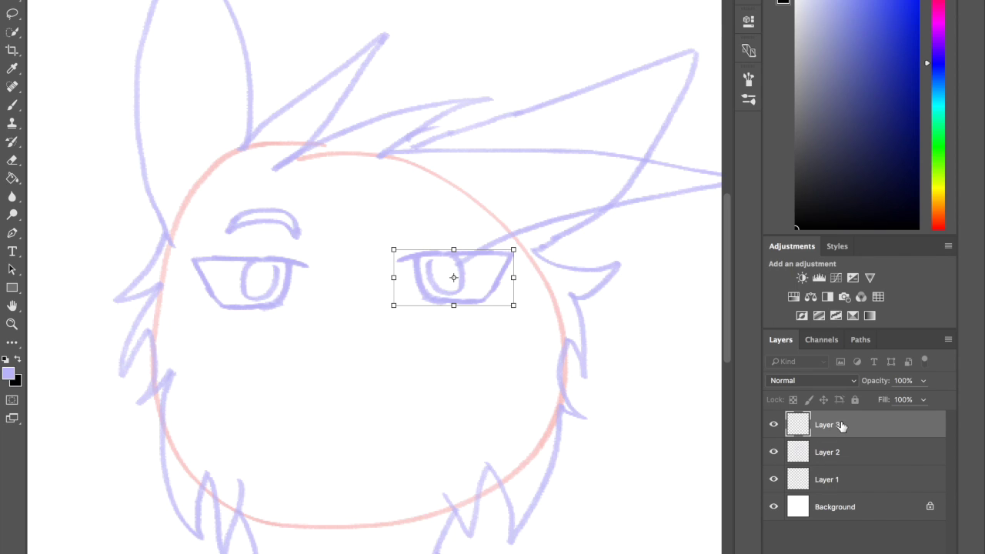
pyautogui.click(12, 104)
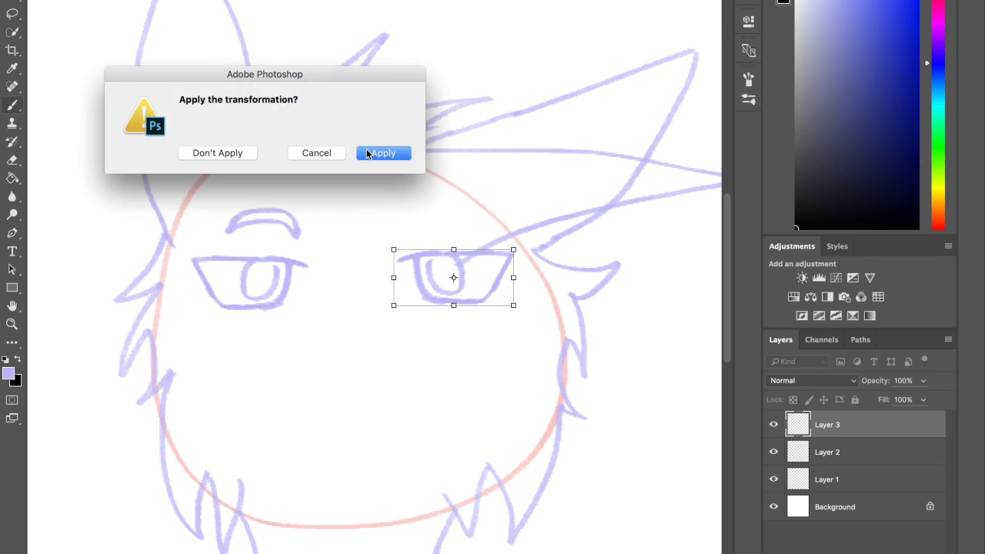
pyautogui.click(368, 152)
# - Merge the copied eye into Layer 2, and redraw its iris closer to the eye's outer corner
pyautogui.rightClick(878, 428)
pyautogui.click(765, 448)
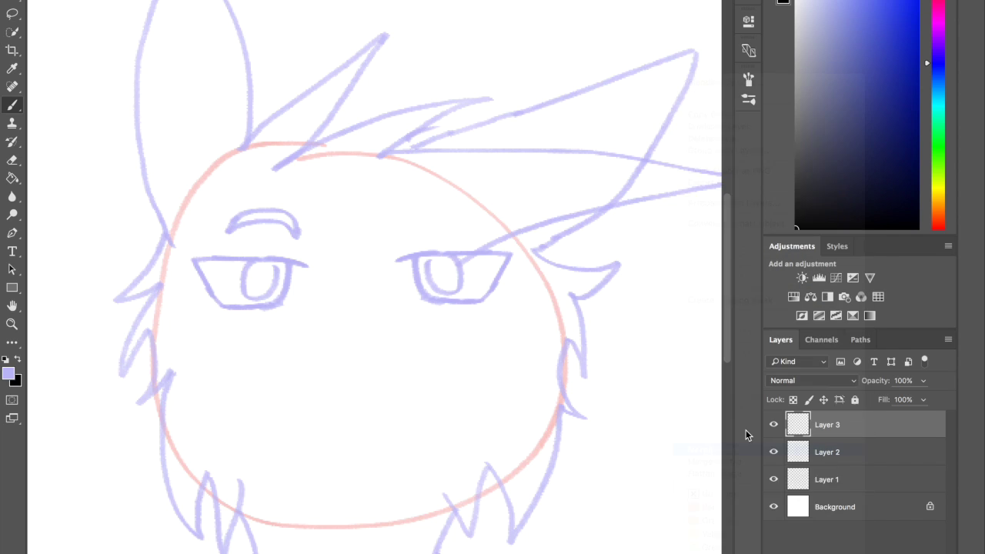
pyautogui.press('e')
pyautogui.moveTo(454, 288)
pyautogui.mouseDown()
pyautogui.moveTo(447, 265)
pyautogui.moveTo(452, 277)
pyautogui.moveTo(430, 277)
pyautogui.moveTo(444, 285)
pyautogui.moveTo(505, 257)
pyautogui.moveTo(495, 269)
pyautogui.moveTo(503, 271)
pyautogui.moveTo(471, 282)
pyautogui.moveTo(488, 269)
pyautogui.moveTo(462, 291)
pyautogui.mouseUp()
pyautogui.press('b')
pyautogui.press('super+z')
pyautogui.press('super+z')
pyautogui.press('super+z')
pyautogui.press('super+z')
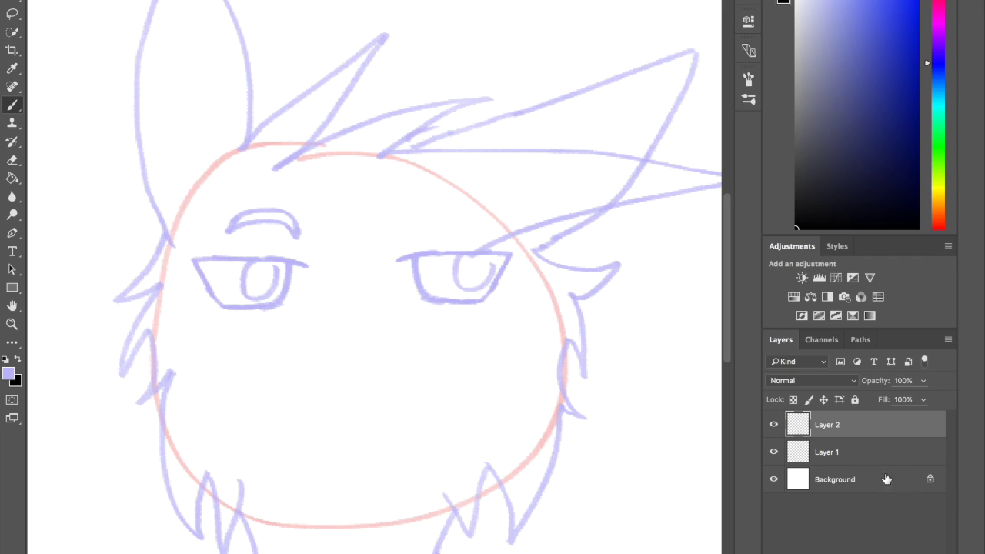
pyautogui.moveTo(414, 217); pyautogui.dragTo(476, 221)
pyautogui.press('super+z')
pyautogui.hotkey('ctrl', 'z')
pyautogui.moveTo(410, 219); pyautogui.dragTo(446, 227)
pyautogui.hotkey('ctrl', 'z')
# - Sketch a thin line extending inward from the right eye's upper lid and thicken the lids and outer edges of both eyes
pyautogui.moveTo(377, 246); pyautogui.dragTo(422, 253)
pyautogui.hotkey('ctrl', 'z')
pyautogui.hotkey('ctrl', 'z')
pyautogui.moveTo(422, 262); pyautogui.dragTo(474, 258)
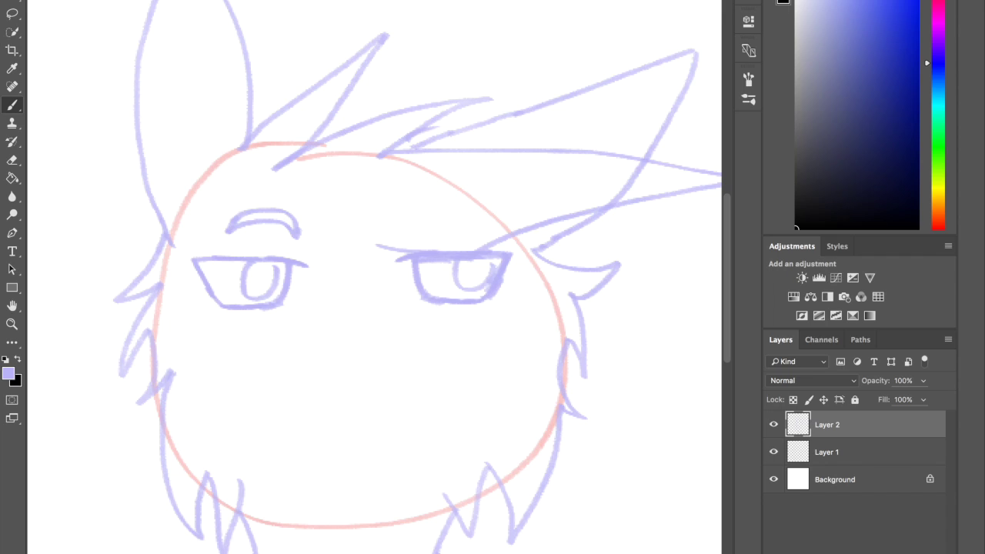
pyautogui.moveTo(197, 262)
pyautogui.mouseDown()
pyautogui.moveTo(278, 266)
pyautogui.moveTo(234, 263)
pyautogui.moveTo(207, 279)
pyautogui.moveTo(220, 300)
pyautogui.moveTo(247, 302)
pyautogui.moveTo(208, 298)
pyautogui.mouseUp()
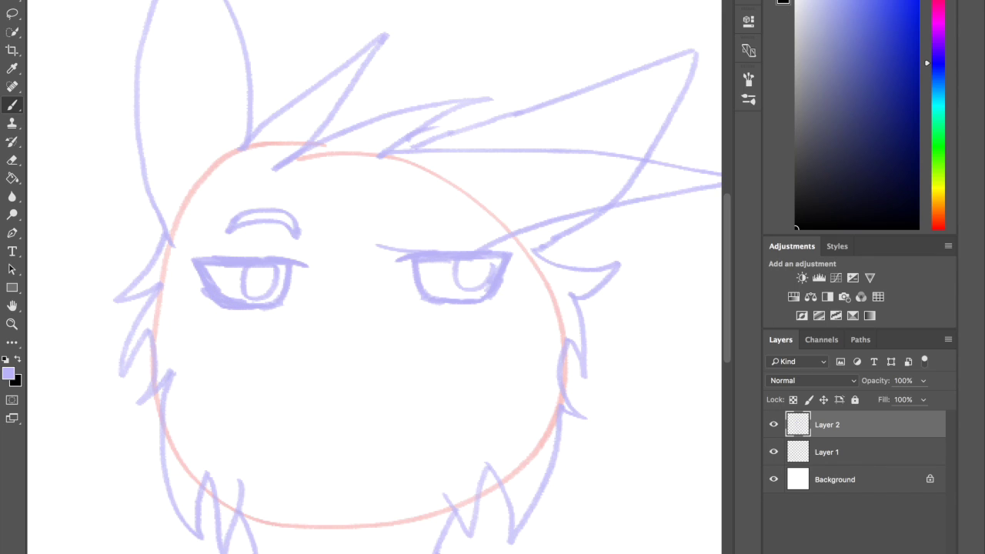
# - Sketch a small triangular nose between and below the eyes, with an upside-down V mouth beneath it
pyautogui.moveTo(337, 347); pyautogui.dragTo(362, 347)
pyautogui.moveTo(274, 314)
pyautogui.mouseDown()
pyautogui.moveTo(460, 319)
pyautogui.moveTo(408, 302)
pyautogui.moveTo(284, 305)
pyautogui.mouseUp()
pyautogui.hotkey('ctrl', 'z')
pyautogui.moveTo(339, 348)
pyautogui.mouseDown()
pyautogui.moveTo(357, 357)
pyautogui.moveTo(347, 366)
pyautogui.moveTo(368, 371)
pyautogui.moveTo(356, 358)
pyautogui.mouseUp()
pyautogui.hotkey('ctrl', 'z')
pyautogui.hotkey('ctrl', 'z')
pyautogui.moveTo(353, 385)
pyautogui.mouseDown()
pyautogui.moveTo(339, 412)
pyautogui.moveTo(369, 417)
pyautogui.mouseUp()
# - Sketch a jagged line of inner fur inside the left ear
pyautogui.scroll(2, 422, 277)
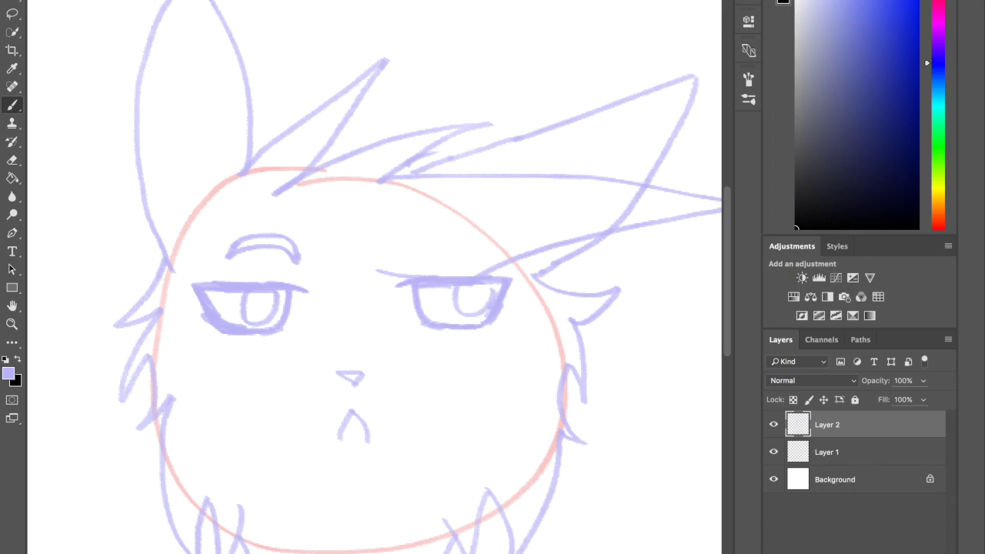
pyautogui.moveTo(178, 75)
pyautogui.mouseDown()
pyautogui.moveTo(194, 45)
pyautogui.moveTo(197, 125)
pyautogui.moveTo(214, 125)
pyautogui.moveTo(220, 185)
pyautogui.mouseUp()
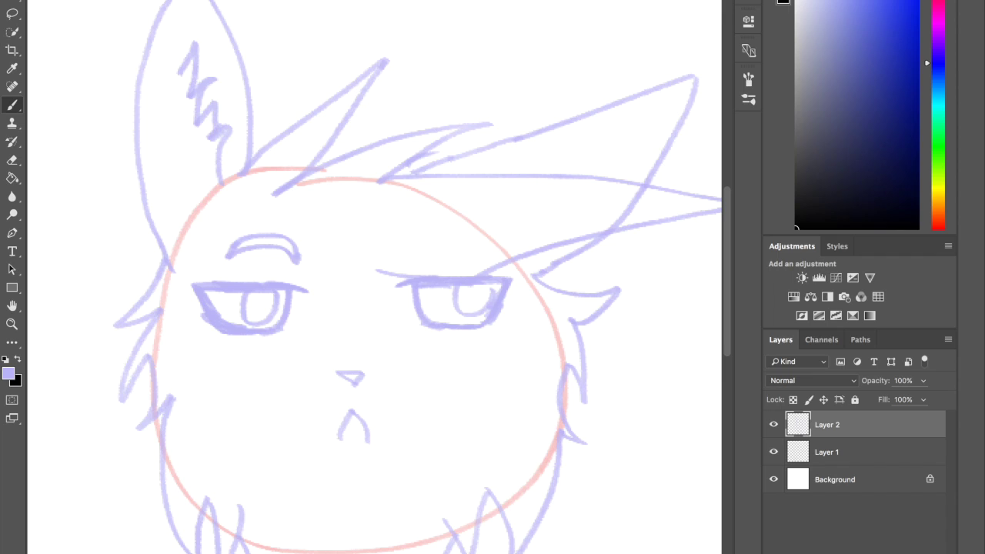
# - Create a new layer above the sketch and hide the head guide on Layer 1
pyautogui.hotkey('ctrl', 'shift', 'alt', 'n')
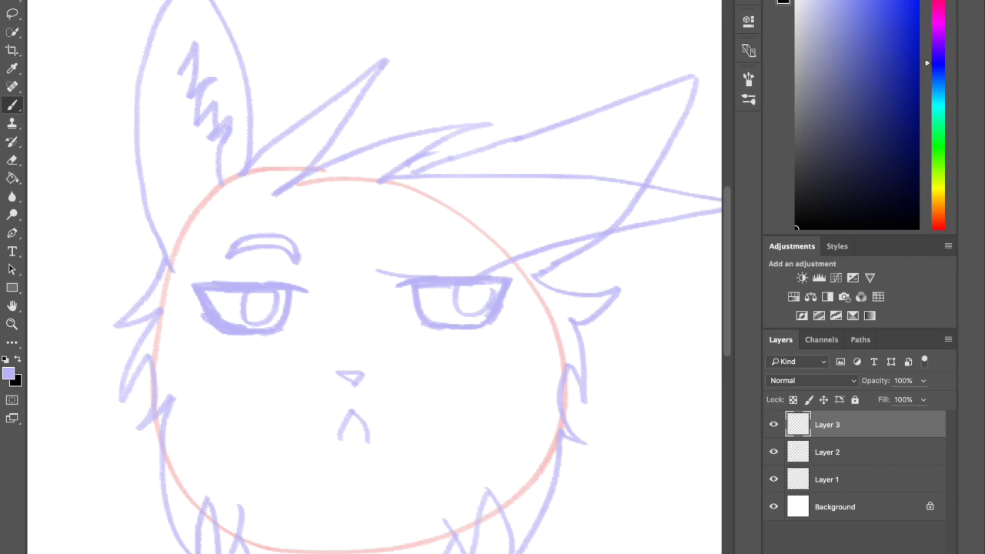
pyautogui.click(774, 478)
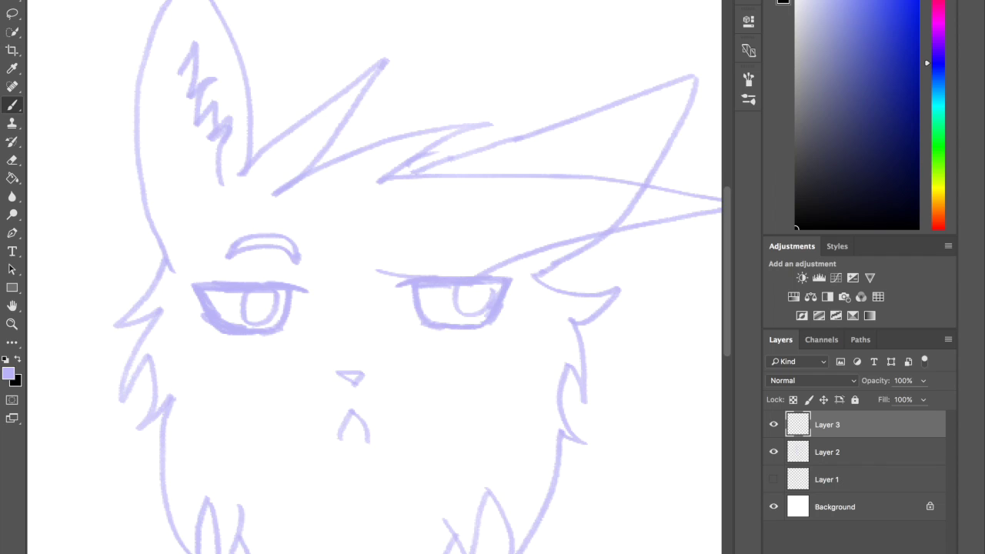
pyautogui.scroll(-3, 378, 277)
# - Set the foreground colour to black and pick the rough 45-pixel brush, reduced to a thin outlining size
pyautogui.press('d')
pyautogui.click(43, 1)
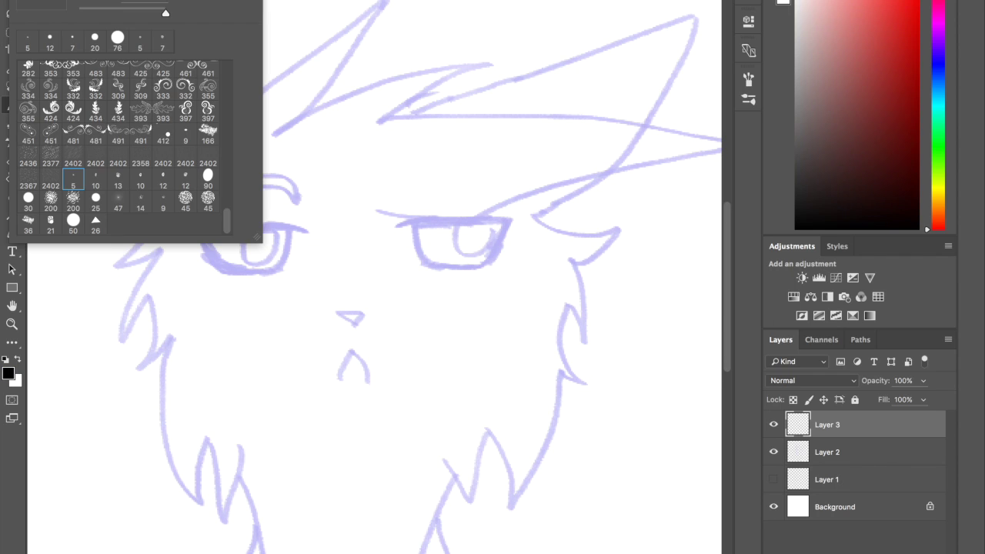
pyautogui.click(139, 39)
pyautogui.click(208, 200)
pyautogui.moveTo(296, 141); pyautogui.dragTo(200, 176)
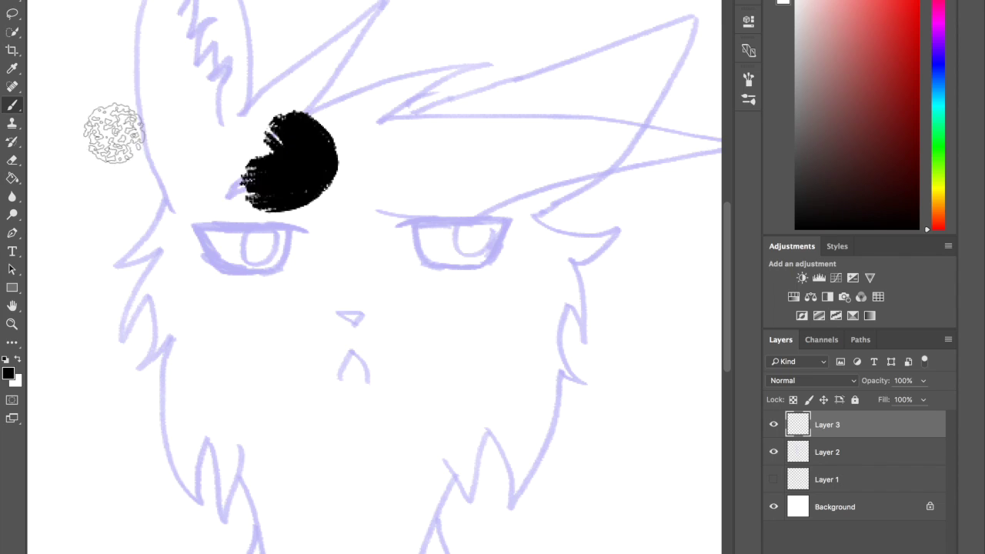
pyautogui.press('super+z')
pyautogui.click(42, 1)
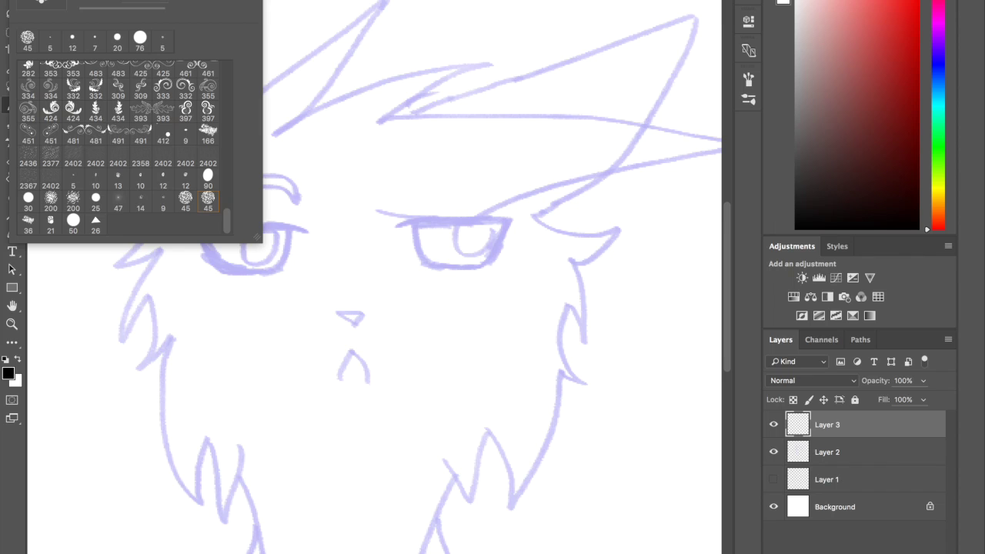
pyautogui.press('Escape')
# - Ink both edges of the tall hair spike beside the left ear with black brush strokes
pyautogui.scroll(3, 335, 145)
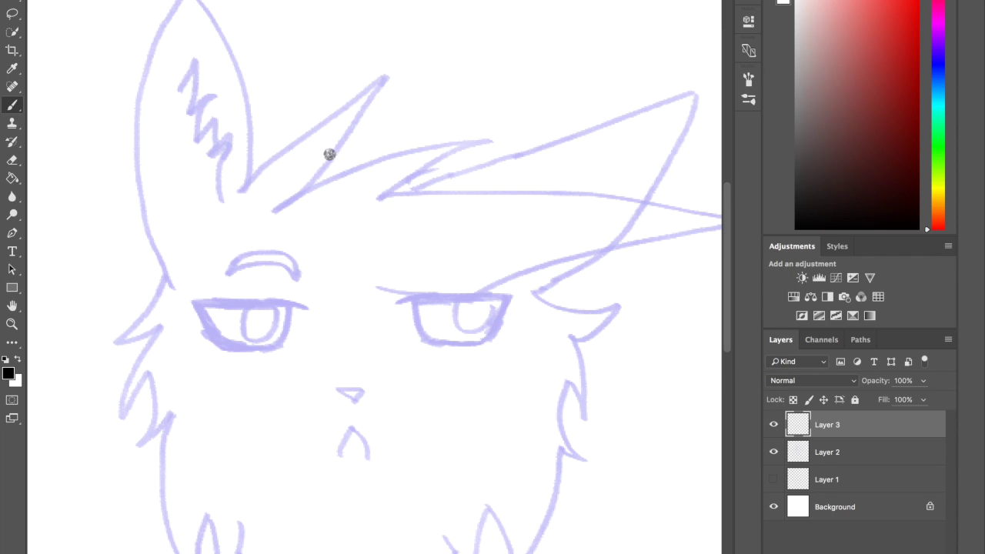
pyautogui.moveTo(245, 182); pyautogui.dragTo(342, 90)
pyautogui.hotkey('ctrl', 'z')
pyautogui.click(250, 183)
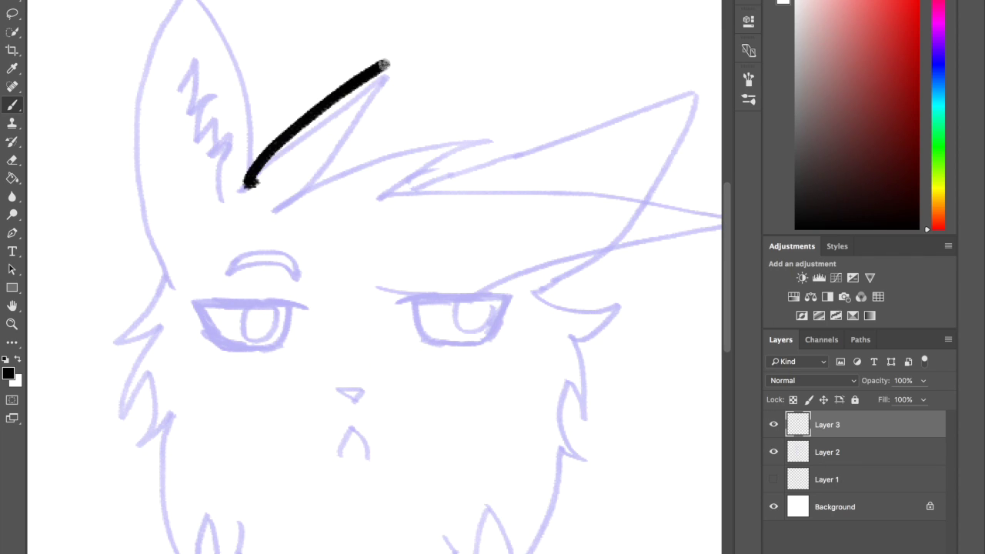
pyautogui.hotkey('ctrl', 'z')
pyautogui.hotkey('ctrl', 'shift', 'z')
pyautogui.moveTo(388, 63)
pyautogui.mouseDown()
pyautogui.moveTo(368, 108)
pyautogui.moveTo(320, 156)
pyautogui.mouseUp()
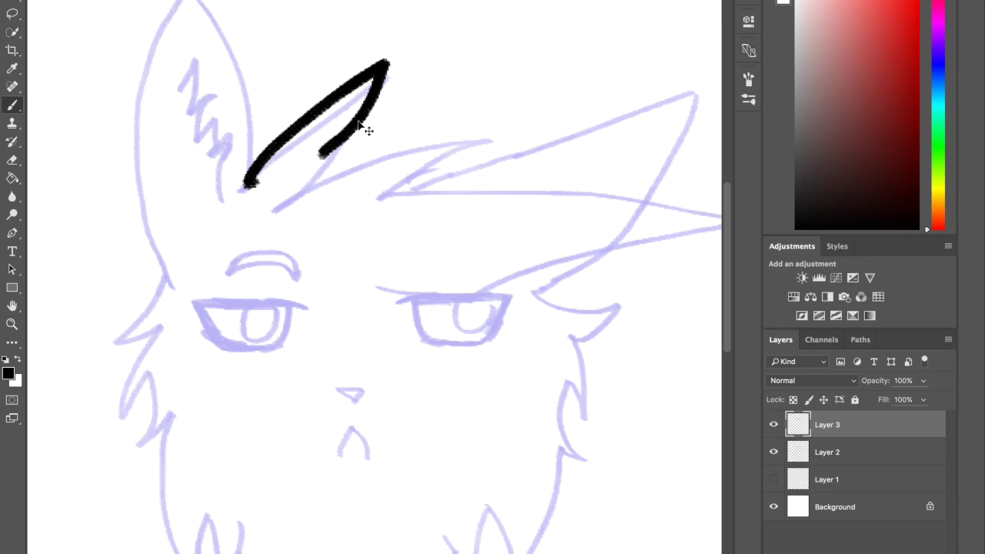
pyautogui.hotkey('ctrl', 'z')
pyautogui.moveTo(387, 63); pyautogui.dragTo(358, 163)
pyautogui.hotkey('ctrl', 'z')
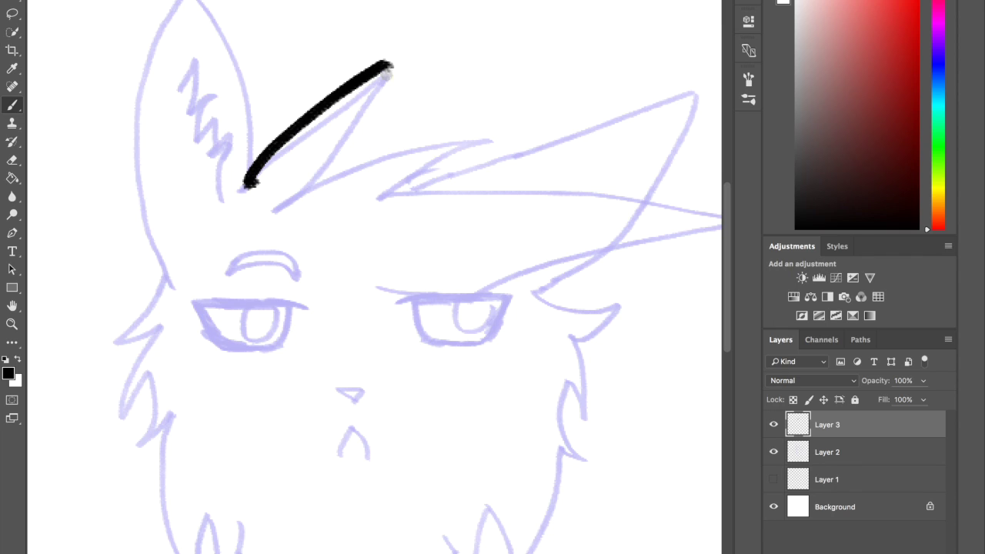
pyautogui.moveTo(387, 69)
pyautogui.mouseDown()
pyautogui.moveTo(311, 185)
pyautogui.moveTo(560, 142)
pyautogui.mouseUp()
pyautogui.hotkey('ctrl', 'z')
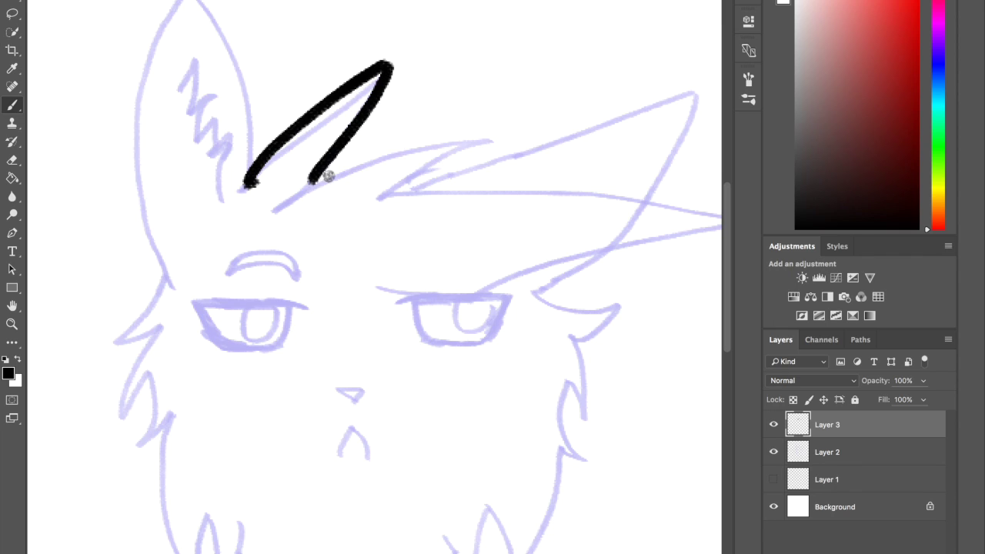
# - Ink the second hair spike to the right of the first, following the purple sketch
pyautogui.moveTo(308, 185); pyautogui.dragTo(464, 153)
pyautogui.hotkey('ctrl', 'z')
pyautogui.moveTo(310, 183)
pyautogui.mouseDown()
pyautogui.moveTo(495, 139)
pyautogui.moveTo(408, 191)
pyautogui.mouseUp()
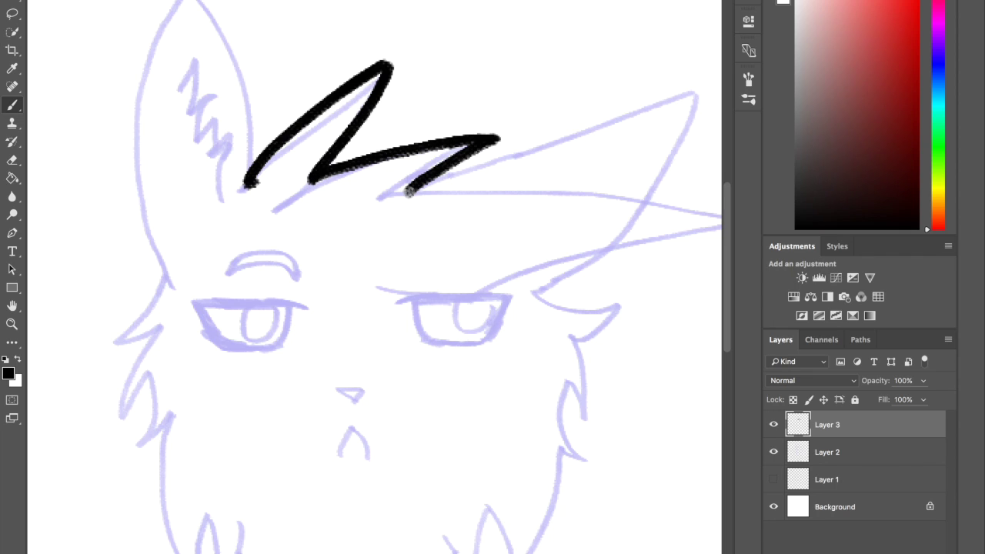
# - Ink the long hair strand swept to the right and the upper fur tufts of the right cheek
pyautogui.scroll(-1, 417, 198)
pyautogui.press('space')
pyautogui.moveTo(519, 230); pyautogui.dragTo(358, 226)
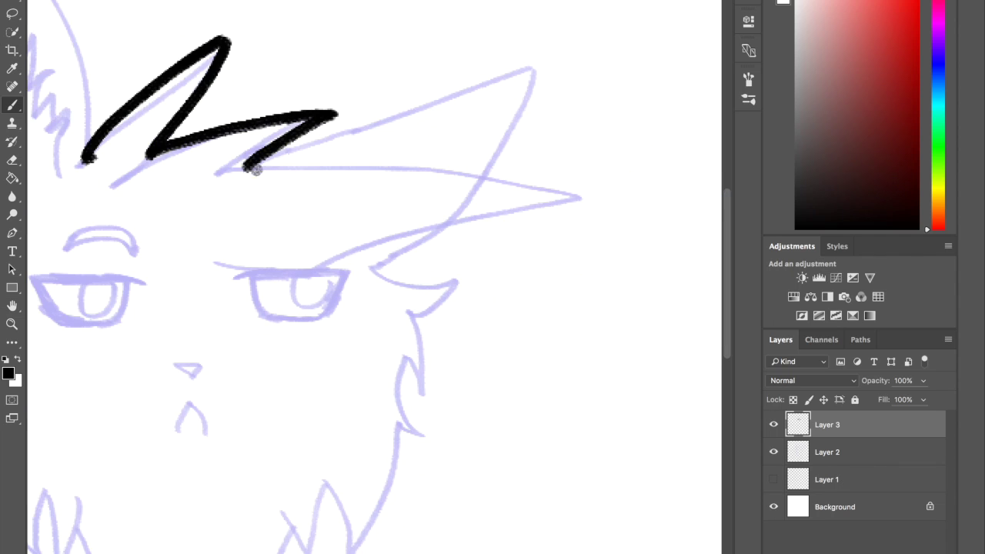
pyautogui.moveTo(247, 168); pyautogui.dragTo(504, 200)
pyautogui.hotkey('ctrl', 'z')
pyautogui.moveTo(245, 166)
pyautogui.mouseDown()
pyautogui.moveTo(467, 189)
pyautogui.moveTo(516, 212)
pyautogui.moveTo(364, 259)
pyautogui.moveTo(425, 282)
pyautogui.moveTo(465, 268)
pyautogui.moveTo(416, 313)
pyautogui.moveTo(419, 388)
pyautogui.moveTo(401, 364)
pyautogui.moveTo(394, 383)
pyautogui.moveTo(408, 425)
pyautogui.mouseUp()
pyautogui.hotkey('ctrl', 'z')
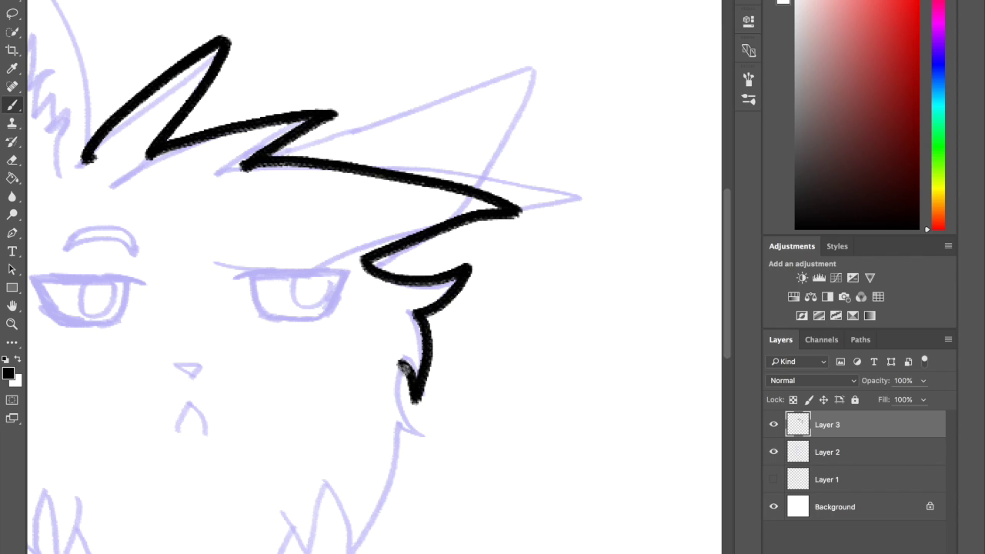
# - Ink the lower right cheek down to the pointed fur tufts along the jaw
pyautogui.moveTo(400, 360)
pyautogui.mouseDown()
pyautogui.moveTo(409, 417)
pyautogui.moveTo(436, 446)
pyautogui.moveTo(395, 466)
pyautogui.mouseUp()
pyautogui.moveTo(363, 541)
pyautogui.mouseDown()
pyautogui.moveTo(343, 526)
pyautogui.moveTo(335, 494)
pyautogui.mouseUp()
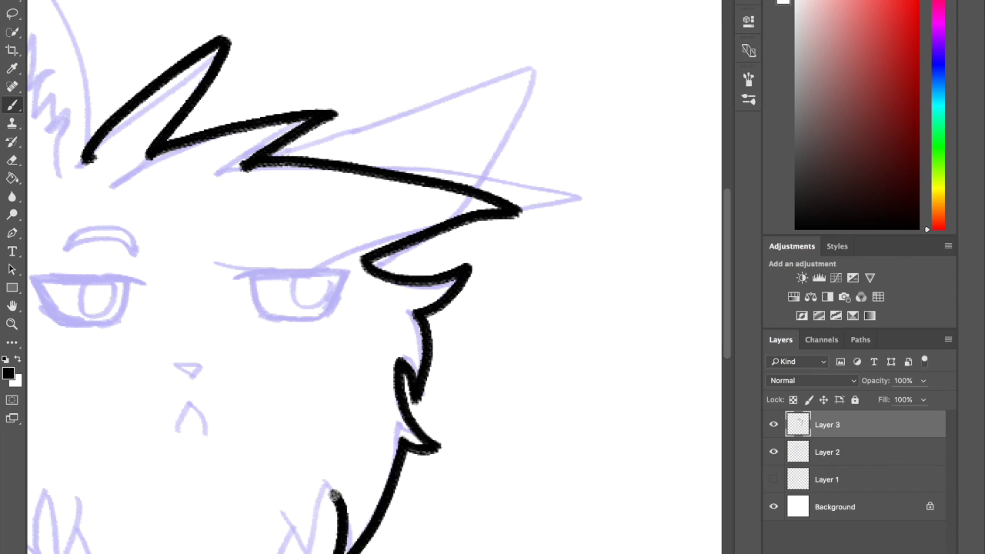
pyautogui.scroll(-5, 331, 477)
pyautogui.moveTo(331, 343)
pyautogui.mouseDown()
pyautogui.moveTo(296, 391)
pyautogui.moveTo(297, 375)
pyautogui.moveTo(312, 377)
pyautogui.moveTo(319, 349)
pyautogui.moveTo(298, 400)
pyautogui.moveTo(277, 351)
pyautogui.moveTo(246, 499)
pyautogui.mouseUp()
pyautogui.hotkey('ctrl', 'z')
# - Ink the right neck line running down from the jaw tufts in one slightly curved stroke
pyautogui.moveTo(287, 378); pyautogui.dragTo(237, 552)
pyautogui.hotkey('ctrl', 'z')
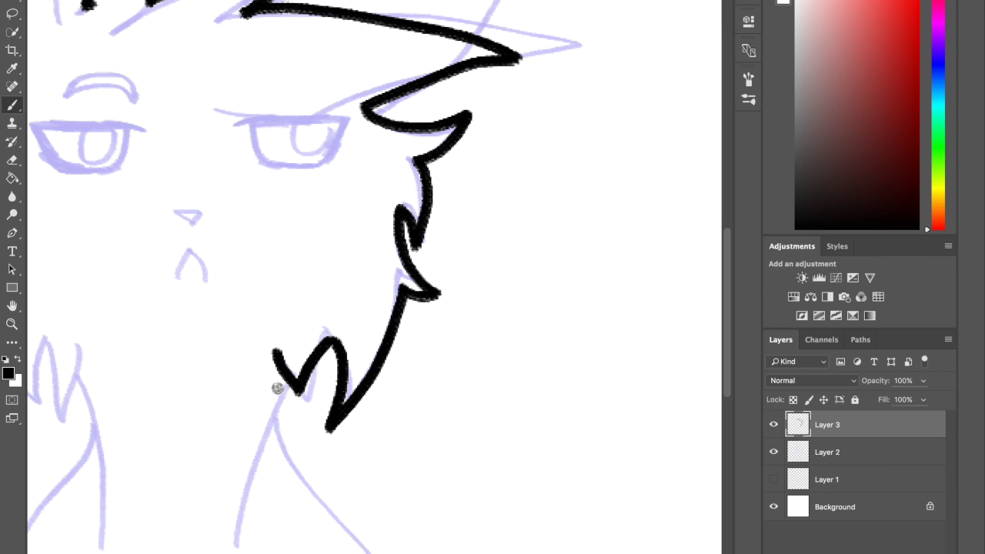
pyautogui.moveTo(287, 379); pyautogui.dragTo(257, 453)
pyautogui.moveTo(247, 509); pyautogui.dragTo(241, 521)
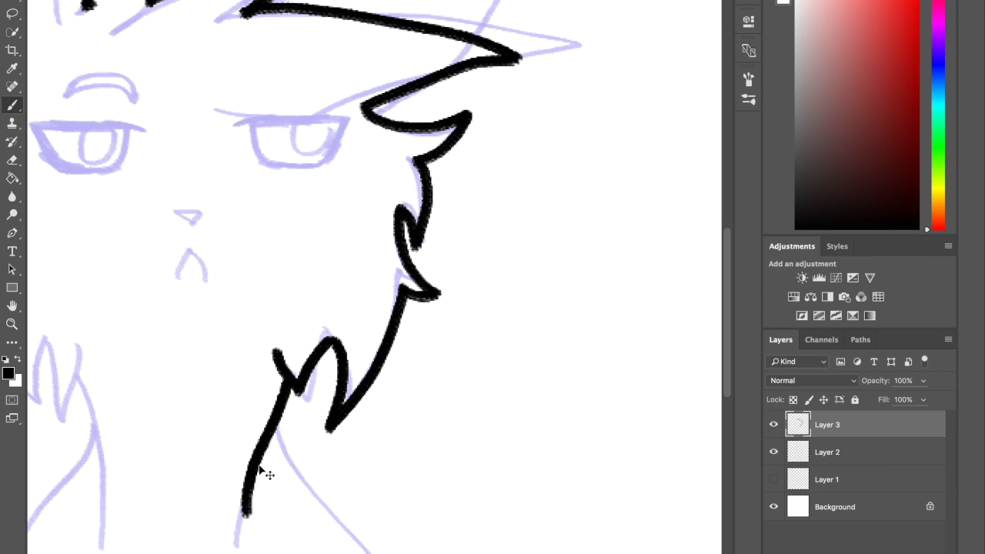
pyautogui.hotkey('ctrl', 'z')
pyautogui.moveTo(287, 379)
pyautogui.mouseDown()
pyautogui.moveTo(221, 534)
pyautogui.moveTo(223, 549)
pyautogui.moveTo(238, 542)
pyautogui.mouseUp()
pyautogui.hotkey('ctrl', 'z')
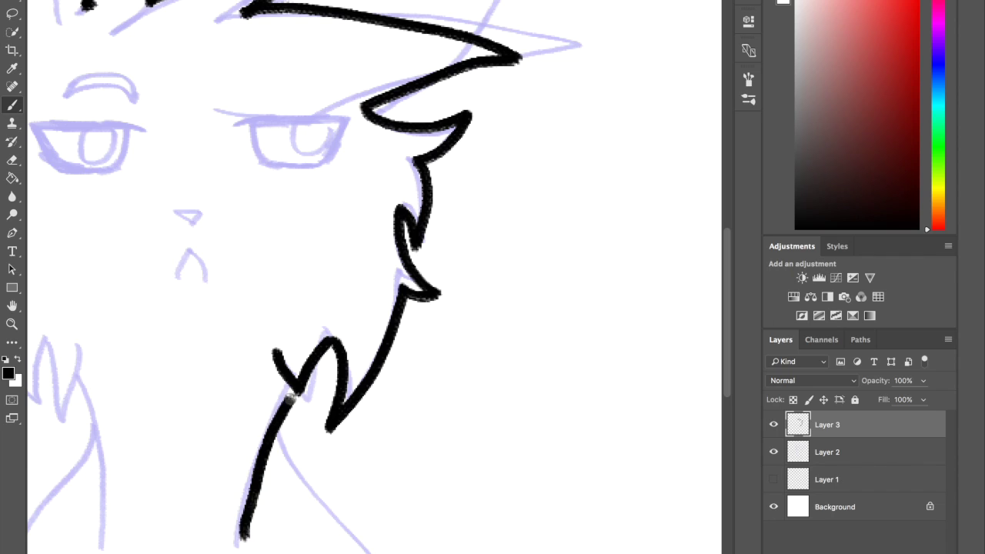
pyautogui.hotkey('ctrl', 'z')
pyautogui.moveTo(287, 379); pyautogui.dragTo(247, 531)
# - Ink the right side of the body from the neck down through the pointed fur tufts near the bottom
pyautogui.scroll(-10, 267, 494)
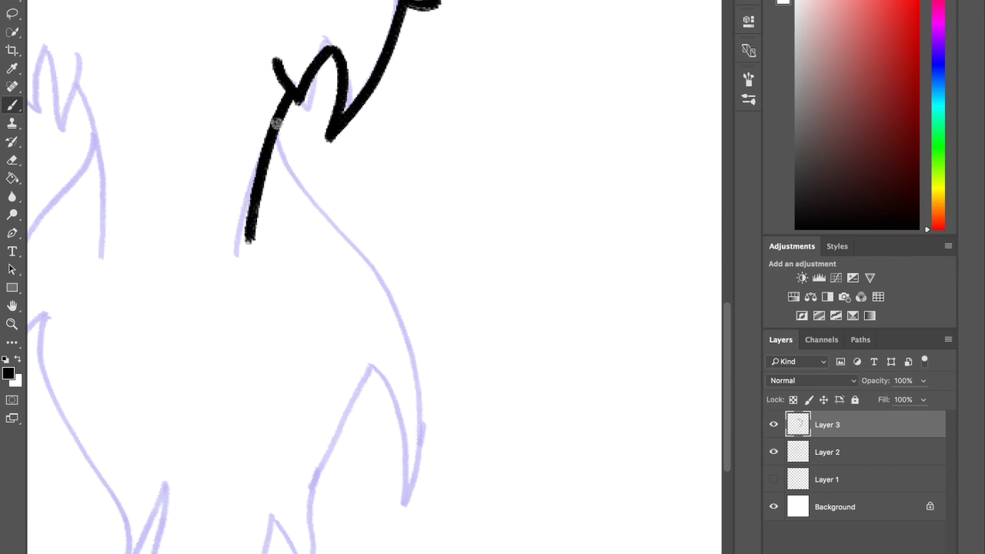
pyautogui.moveTo(279, 132)
pyautogui.mouseDown()
pyautogui.moveTo(361, 247)
pyautogui.moveTo(418, 494)
pyautogui.moveTo(375, 381)
pyautogui.moveTo(308, 553)
pyautogui.mouseUp()
pyautogui.moveTo(253, 506); pyautogui.dragTo(304, 553)
# - Ink the pointed bottom tuft of the body, joining its curved right edge to the neighbouring fur spike
pyautogui.scroll(-4, 237, 477)
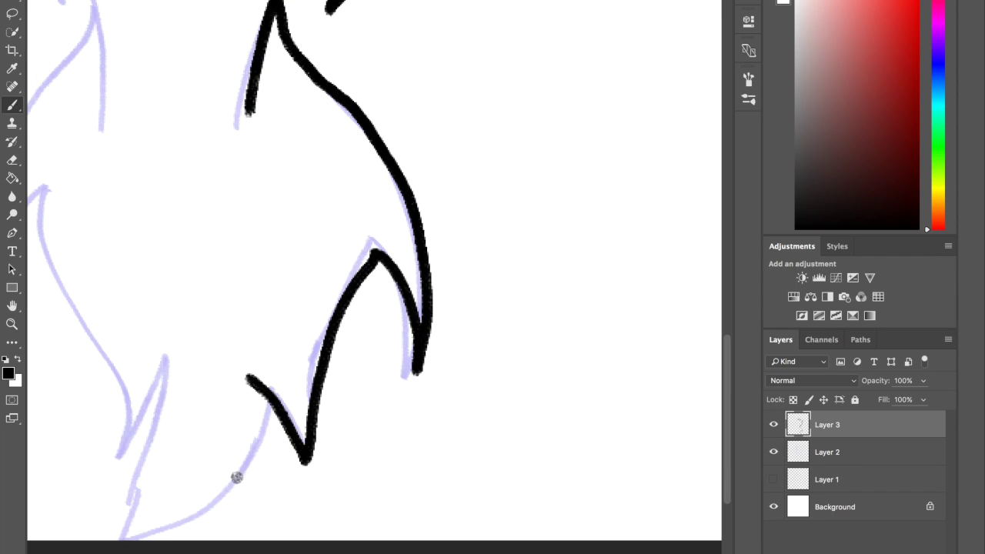
pyautogui.moveTo(163, 360); pyautogui.dragTo(136, 516)
pyautogui.hotkey('ctrl', 'z')
pyautogui.moveTo(165, 360); pyautogui.dragTo(108, 539)
pyautogui.moveTo(116, 535)
pyautogui.mouseDown()
pyautogui.moveTo(180, 511)
pyautogui.moveTo(288, 402)
pyautogui.moveTo(216, 486)
pyautogui.moveTo(201, 488)
pyautogui.moveTo(266, 422)
pyautogui.moveTo(273, 387)
pyautogui.moveTo(269, 424)
pyautogui.mouseUp()
pyautogui.hotkey('ctrl', 'z')
pyautogui.hotkey('ctrl', 'z')
pyautogui.hotkey('ctrl', 'z')
pyautogui.click(277, 348)
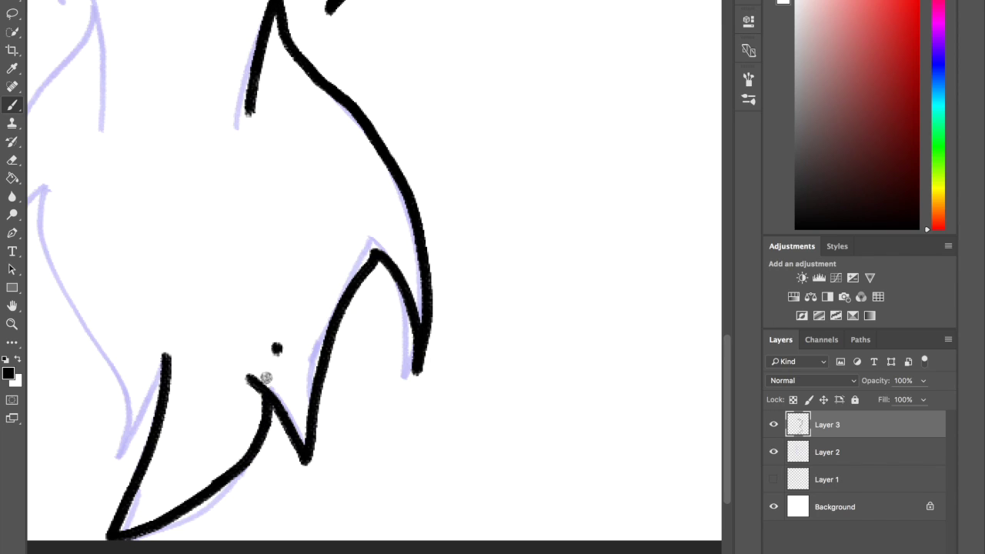
pyautogui.moveTo(267, 378); pyautogui.dragTo(241, 416)
pyautogui.hotkey('ctrl', 'z')
# - Ink the lower left side of the body down to the fur spike that meets the bottom tuft
pyautogui.press('space')
pyautogui.moveTo(185, 276); pyautogui.dragTo(440, 353)
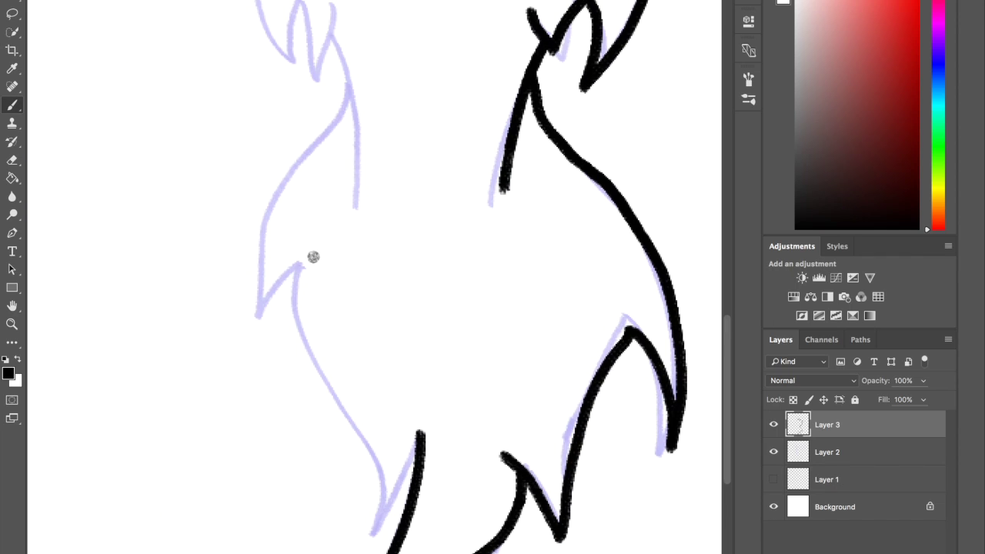
pyautogui.moveTo(300, 260)
pyautogui.mouseDown()
pyautogui.moveTo(304, 321)
pyautogui.moveTo(347, 437)
pyautogui.moveTo(352, 517)
pyautogui.mouseUp()
pyautogui.hotkey('ctrl', 'z')
pyautogui.moveTo(308, 264)
pyautogui.mouseDown()
pyautogui.moveTo(358, 402)
pyautogui.moveTo(374, 506)
pyautogui.moveTo(361, 534)
pyautogui.moveTo(420, 452)
pyautogui.mouseUp()
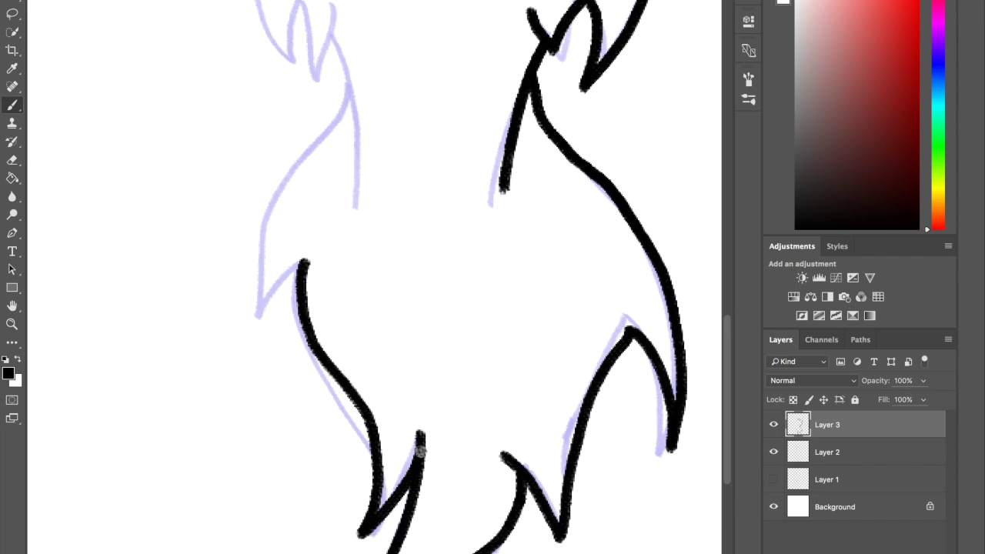
# - Ink the left shoulder outline from the neck down to its fur spike and join it to the lower body line
pyautogui.moveTo(306, 264); pyautogui.dragTo(291, 320)
pyautogui.hotkey('ctrl', 'z')
pyautogui.moveTo(308, 263)
pyautogui.mouseDown()
pyautogui.moveTo(250, 321)
pyautogui.moveTo(255, 260)
pyautogui.moveTo(305, 136)
pyautogui.moveTo(336, 117)
pyautogui.moveTo(282, 215)
pyautogui.moveTo(275, 318)
pyautogui.moveTo(276, 231)
pyautogui.moveTo(354, 95)
pyautogui.moveTo(279, 186)
pyautogui.moveTo(250, 265)
pyautogui.moveTo(249, 324)
pyautogui.mouseUp()
pyautogui.hotkey('ctrl', 'z')
pyautogui.hotkey('ctrl', 'z')
pyautogui.hotkey('ctrl', 'z')
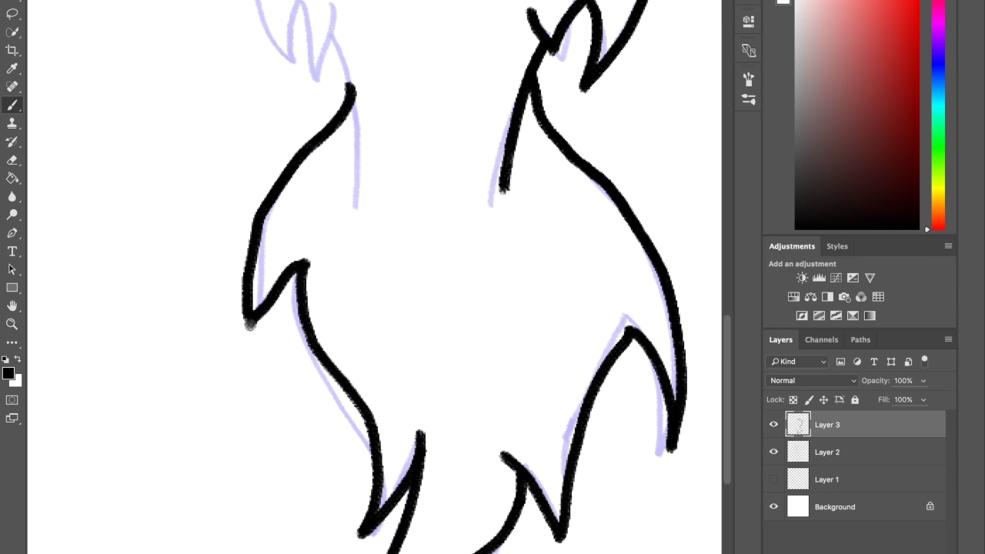
# - Ink the left side of the neck and the jagged fur along the left edge of the face up to the ear
pyautogui.scroll(5, 356, 218)
pyautogui.moveTo(330, 261)
pyautogui.mouseDown()
pyautogui.moveTo(354, 299)
pyautogui.moveTo(353, 432)
pyautogui.moveTo(337, 271)
pyautogui.moveTo(353, 382)
pyautogui.mouseUp()
pyautogui.hotkey('ctrl', 'z')
pyautogui.hotkey('ctrl', 'z')
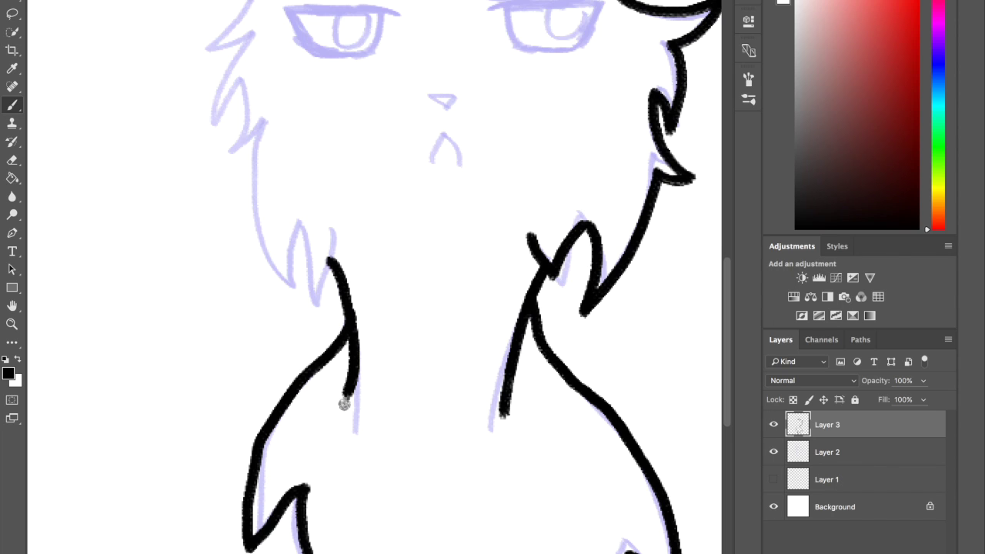
pyautogui.scroll(7, 330, 341)
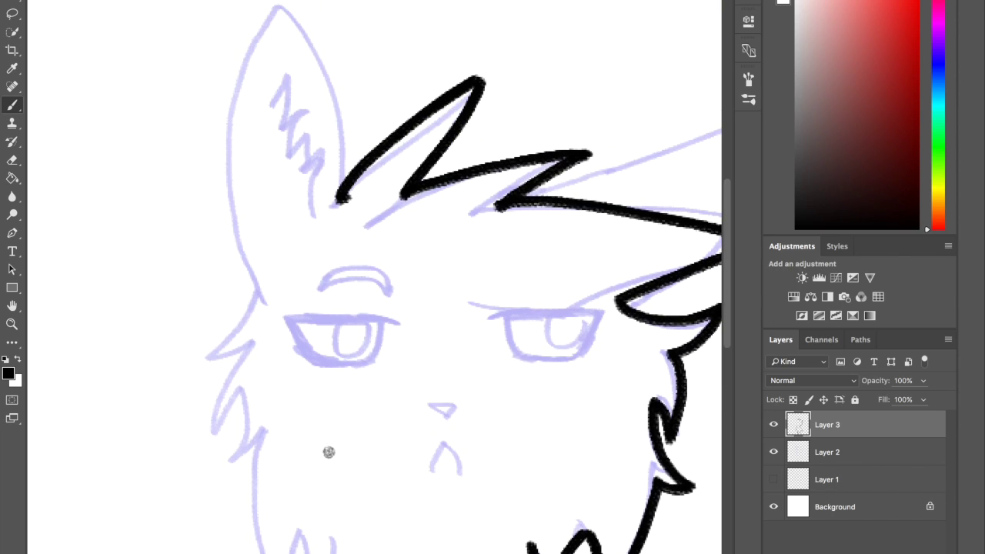
pyautogui.scroll(-2, 328, 451)
pyautogui.moveTo(329, 474); pyautogui.dragTo(354, 551)
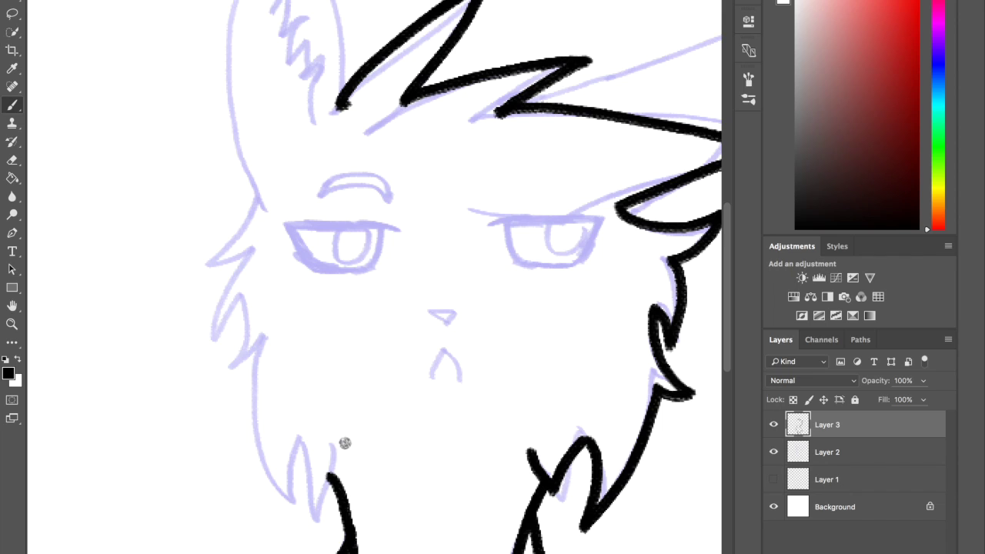
pyautogui.moveTo(335, 445)
pyautogui.mouseDown()
pyautogui.moveTo(322, 525)
pyautogui.moveTo(303, 463)
pyautogui.moveTo(295, 517)
pyautogui.moveTo(270, 444)
pyautogui.moveTo(262, 350)
pyautogui.moveTo(234, 370)
pyautogui.moveTo(242, 305)
pyautogui.moveTo(225, 342)
pyautogui.moveTo(240, 266)
pyautogui.moveTo(207, 267)
pyautogui.moveTo(266, 184)
pyautogui.mouseUp()
# - Ink the left ear's outline from its tip down to the head on both sides and add the zigzag fur inside it
pyautogui.scroll(5, 269, 200)
pyautogui.moveTo(275, 97)
pyautogui.mouseDown()
pyautogui.moveTo(298, 115)
pyautogui.moveTo(341, 201)
pyautogui.moveTo(342, 293)
pyautogui.mouseUp()
pyautogui.moveTo(275, 100); pyautogui.dragTo(246, 175)
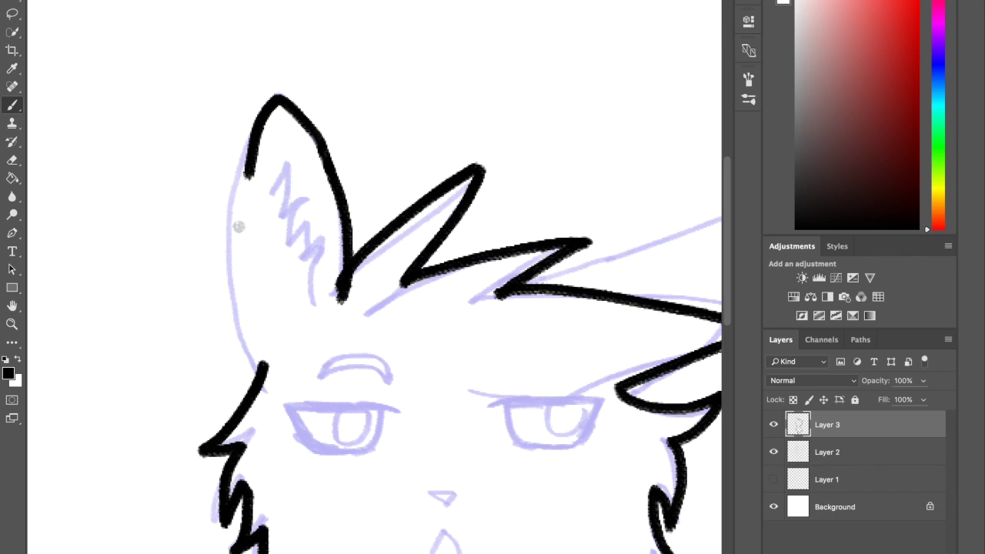
pyautogui.moveTo(238, 227)
pyautogui.mouseDown()
pyautogui.moveTo(243, 378)
pyautogui.moveTo(240, 170)
pyautogui.mouseUp()
pyautogui.hotkey('ctrl', 'z')
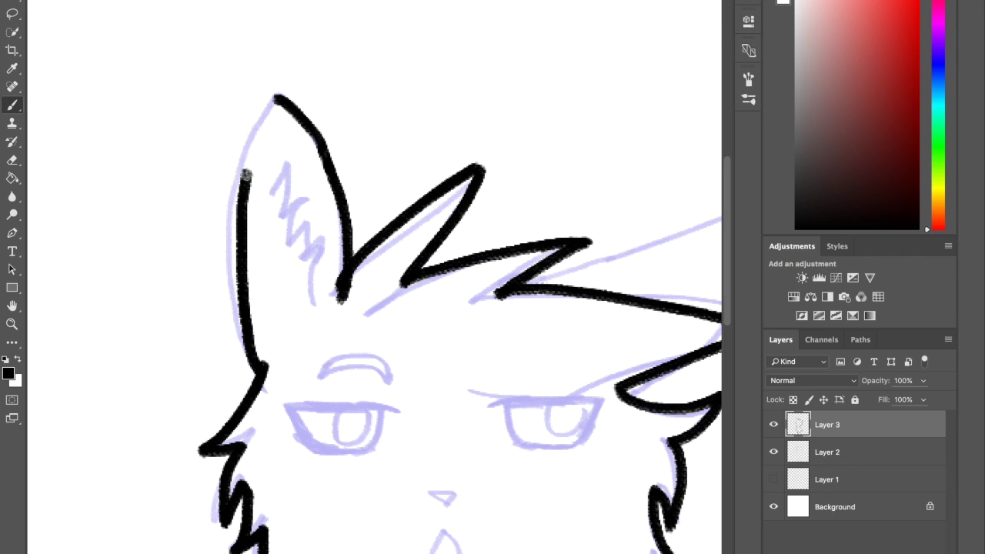
pyautogui.hotkey('ctrl', 'z')
pyautogui.moveTo(276, 99)
pyautogui.mouseDown()
pyautogui.moveTo(238, 154)
pyautogui.moveTo(219, 300)
pyautogui.moveTo(251, 392)
pyautogui.mouseUp()
pyautogui.moveTo(271, 187)
pyautogui.mouseDown()
pyautogui.moveTo(287, 206)
pyautogui.moveTo(311, 194)
pyautogui.moveTo(289, 225)
pyautogui.moveTo(311, 227)
pyautogui.moveTo(299, 250)
pyautogui.moveTo(315, 253)
pyautogui.moveTo(308, 310)
pyautogui.mouseUp()
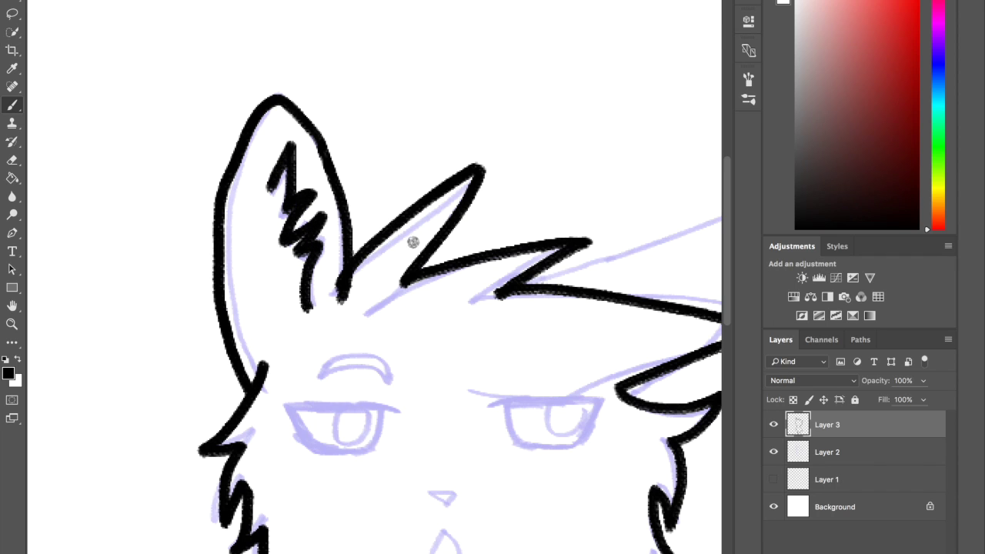
# - Ink the right ear as a pointed shape extending from behind the swept hair spikes
pyautogui.moveTo(511, 352); pyautogui.dragTo(286, 270)
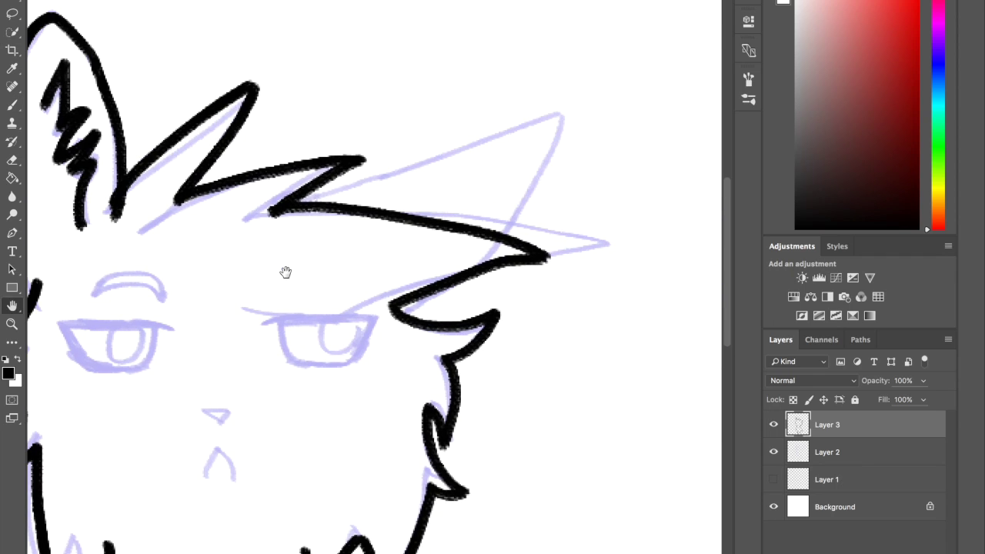
pyautogui.moveTo(347, 187)
pyautogui.mouseDown()
pyautogui.moveTo(551, 129)
pyautogui.moveTo(531, 206)
pyautogui.moveTo(507, 237)
pyautogui.mouseUp()
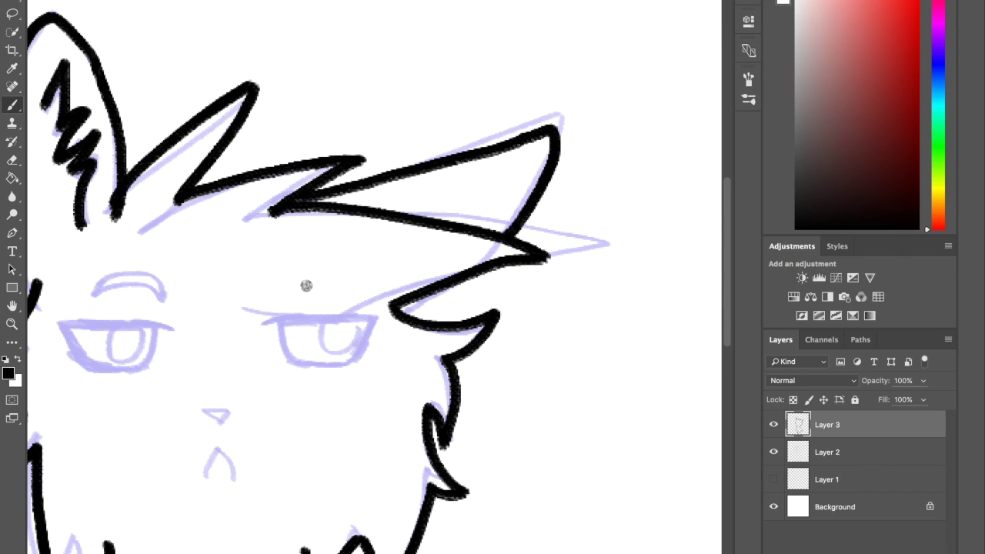
pyautogui.press('g')
pyautogui.click(273, 286)
pyautogui.hotkey('ctrl', 'z')
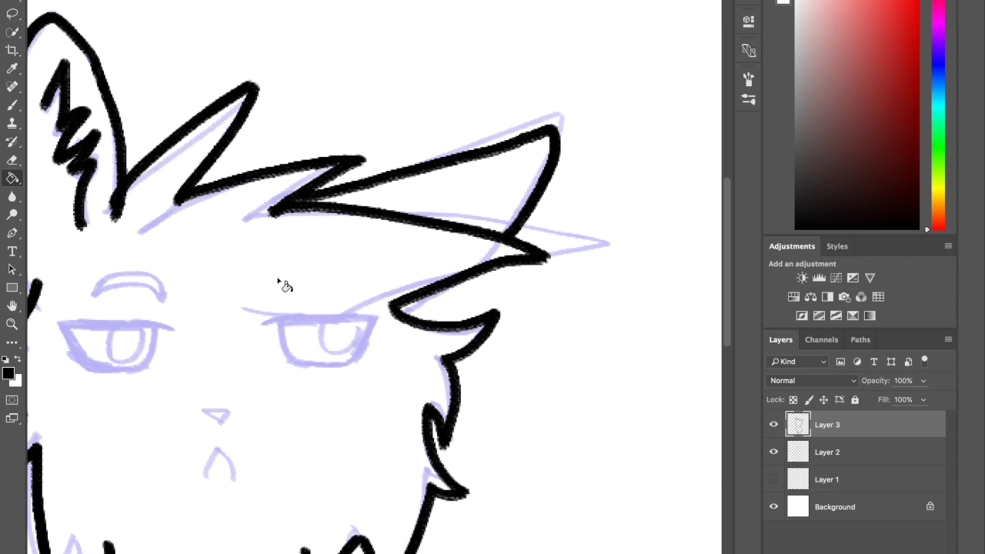
# - Compare the inked lines with the sketch by toggling the visibility of Layer 2 and Layer 3
pyautogui.moveTo(341, 270)
pyautogui.mouseDown()
pyautogui.moveTo(398, 232)
pyautogui.moveTo(323, 295)
pyautogui.moveTo(431, 221)
pyautogui.mouseUp()
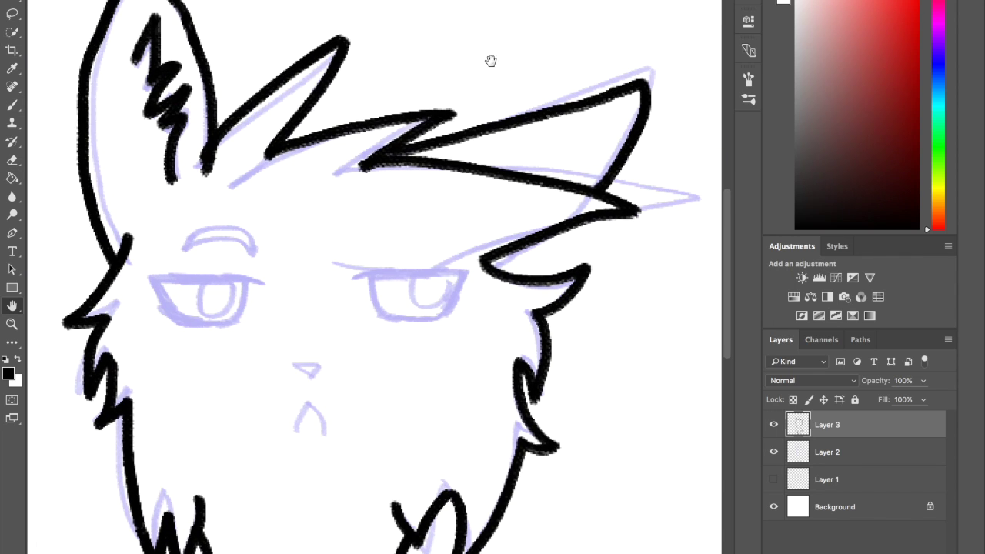
pyautogui.click(773, 452)
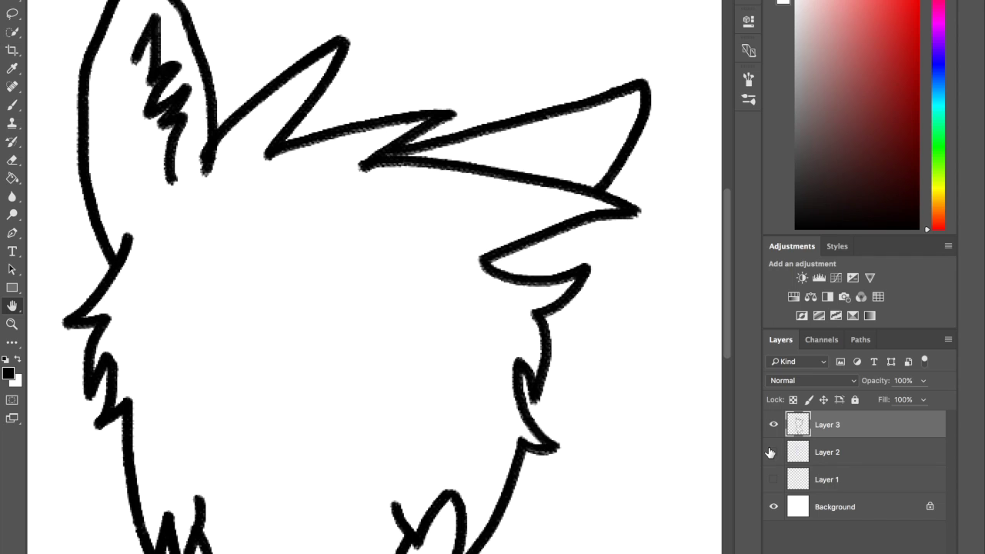
pyautogui.click(773, 452)
pyautogui.click(773, 453)
pyautogui.click(773, 453)
pyautogui.click(772, 452)
pyautogui.click(772, 452)
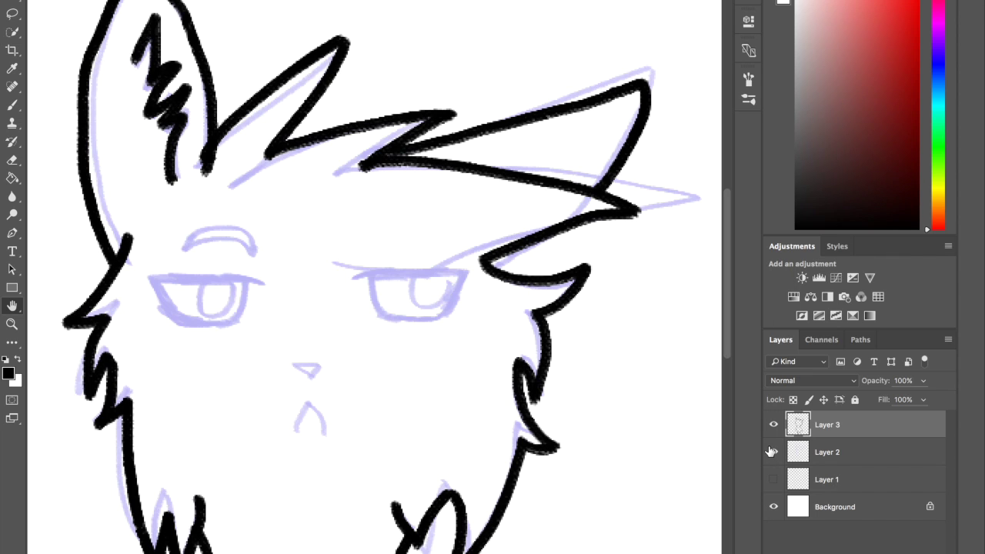
pyautogui.click(772, 426)
pyautogui.click(772, 426)
pyautogui.click(772, 426)
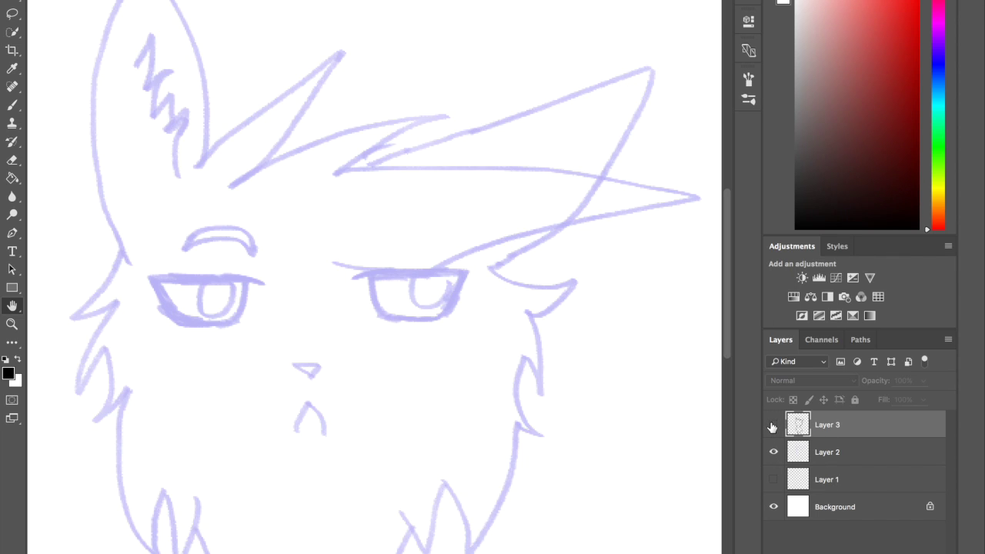
pyautogui.click(772, 426)
pyautogui.click(773, 426)
pyautogui.click(772, 426)
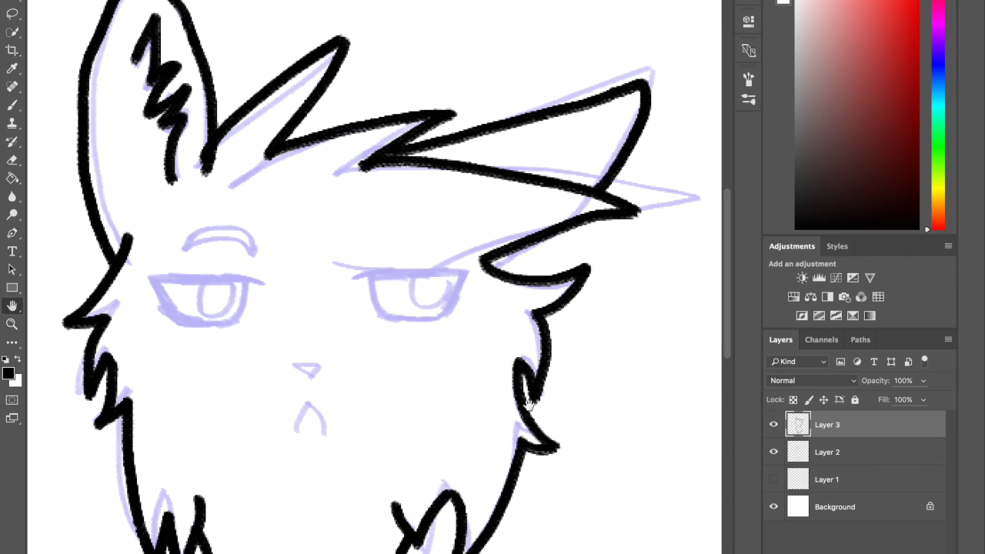
# - Choose the textured 45 brush at a thinner stroke size and ink the arched eyebrow above the left eye
pyautogui.press('b')
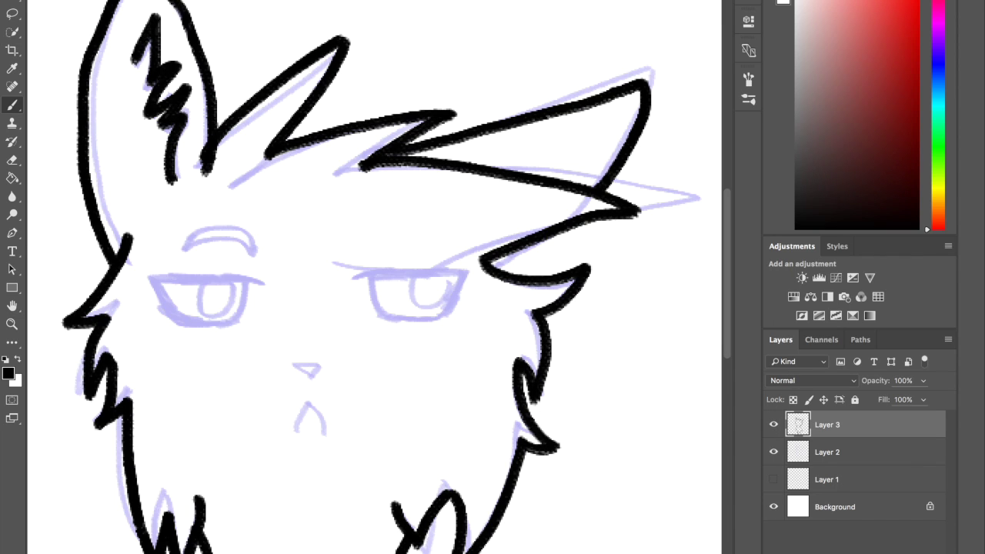
pyautogui.click(43, 0)
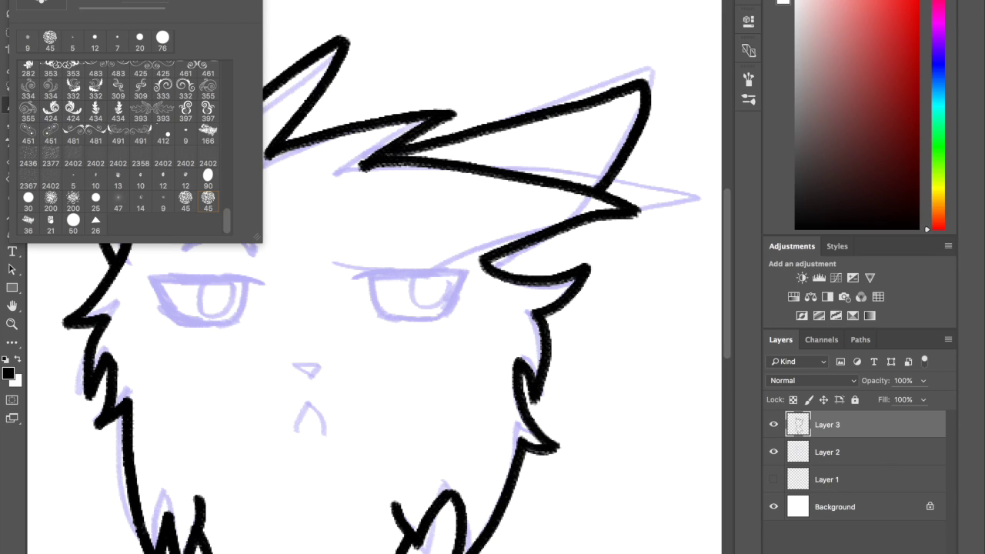
pyautogui.doubleClick(208, 198)
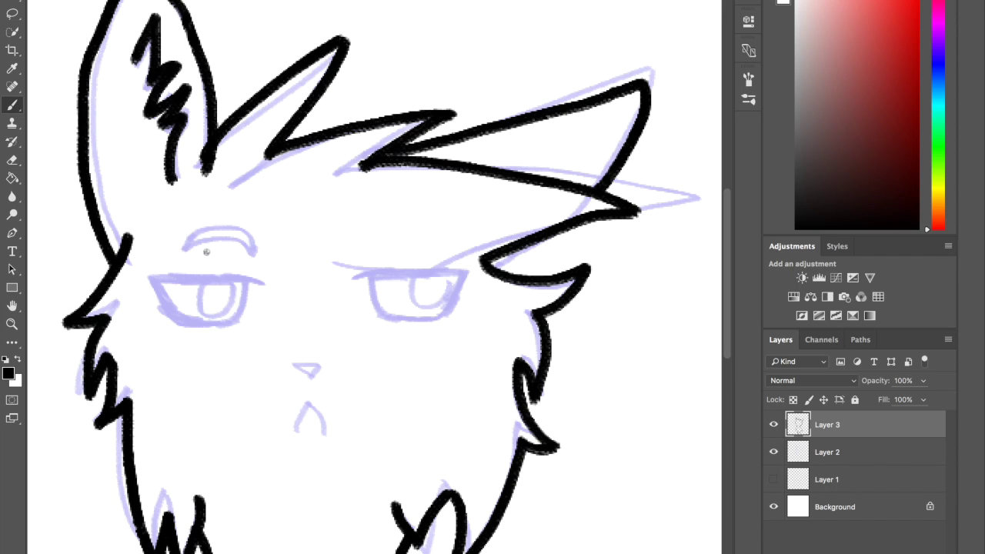
pyautogui.moveTo(213, 238); pyautogui.dragTo(241, 250)
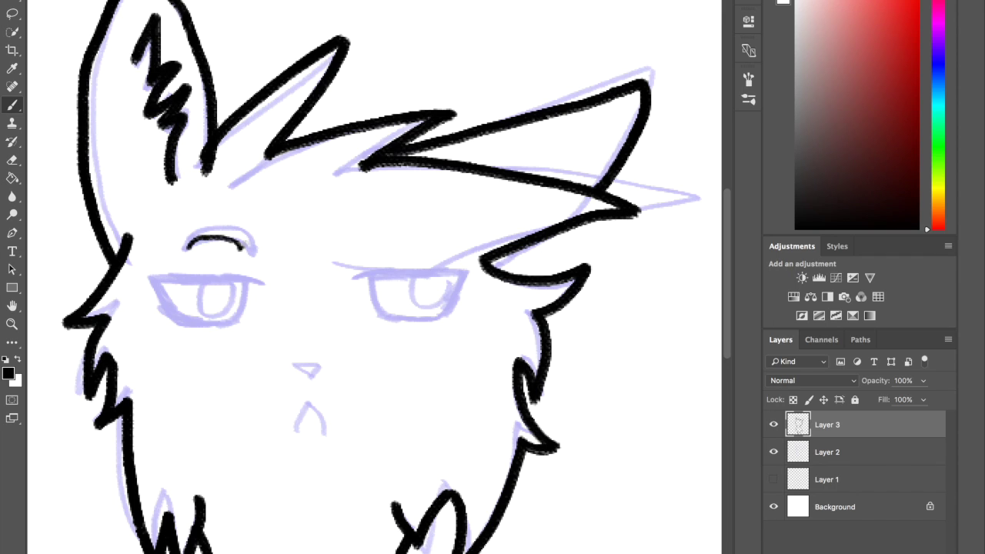
pyautogui.moveTo(190, 240); pyautogui.dragTo(234, 234)
# - Ink the right eye with its upper lid, rounded lower outline and iris
pyautogui.scroll(-1, 385, 224)
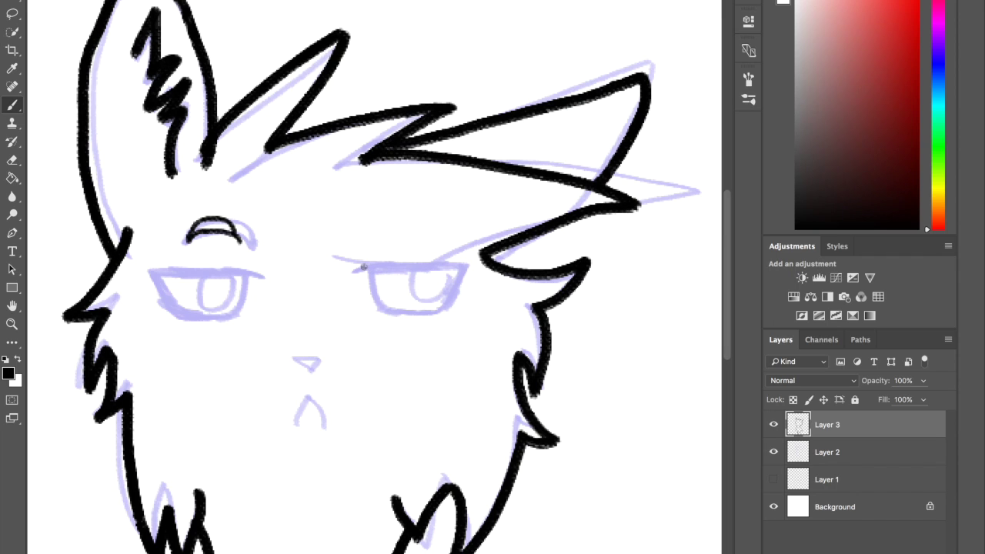
pyautogui.moveTo(376, 266); pyautogui.dragTo(467, 265)
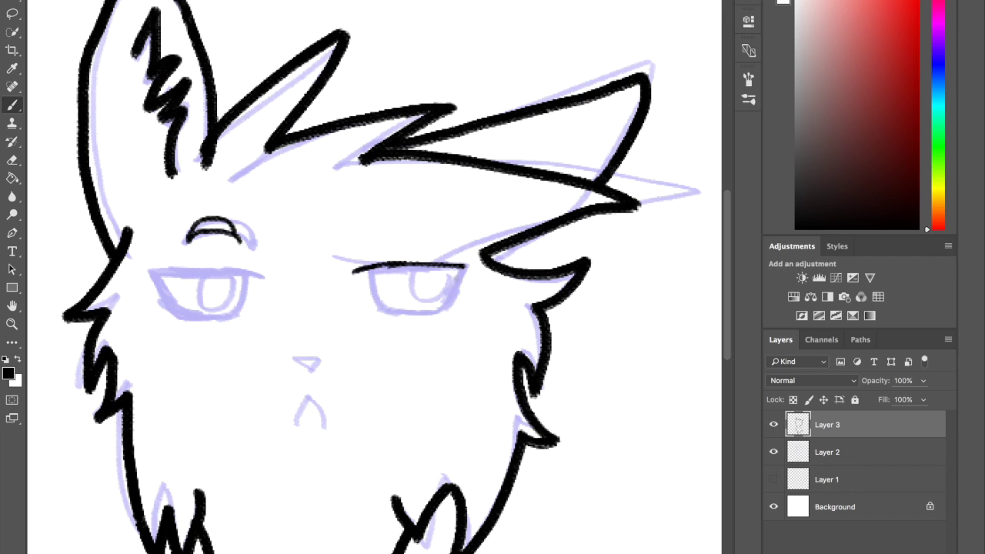
pyautogui.moveTo(465, 268)
pyautogui.mouseDown()
pyautogui.moveTo(446, 306)
pyautogui.moveTo(398, 316)
pyautogui.mouseUp()
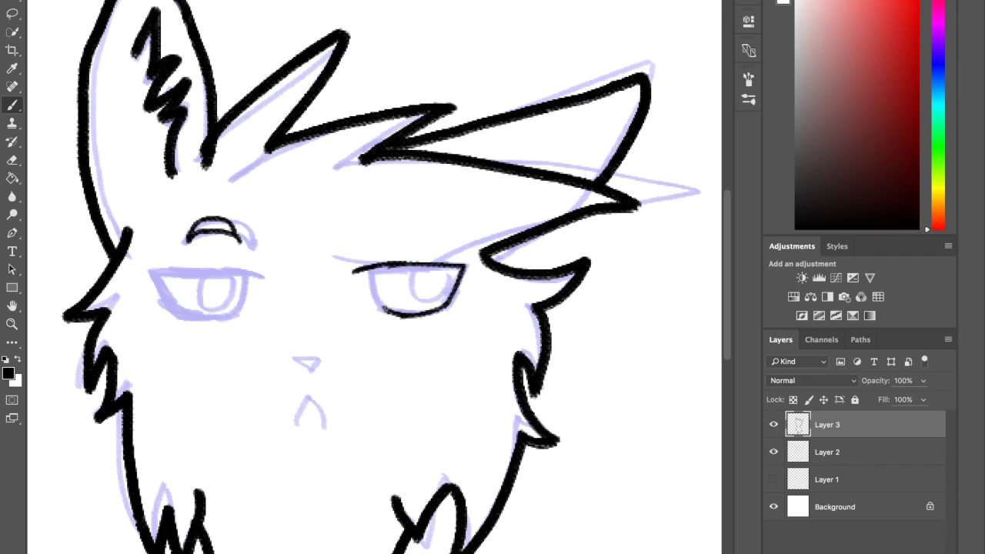
pyautogui.moveTo(412, 268)
pyautogui.mouseDown()
pyautogui.moveTo(421, 296)
pyautogui.moveTo(446, 270)
pyautogui.moveTo(444, 278)
pyautogui.mouseUp()
pyautogui.press('super+z')
pyautogui.press('super+z')
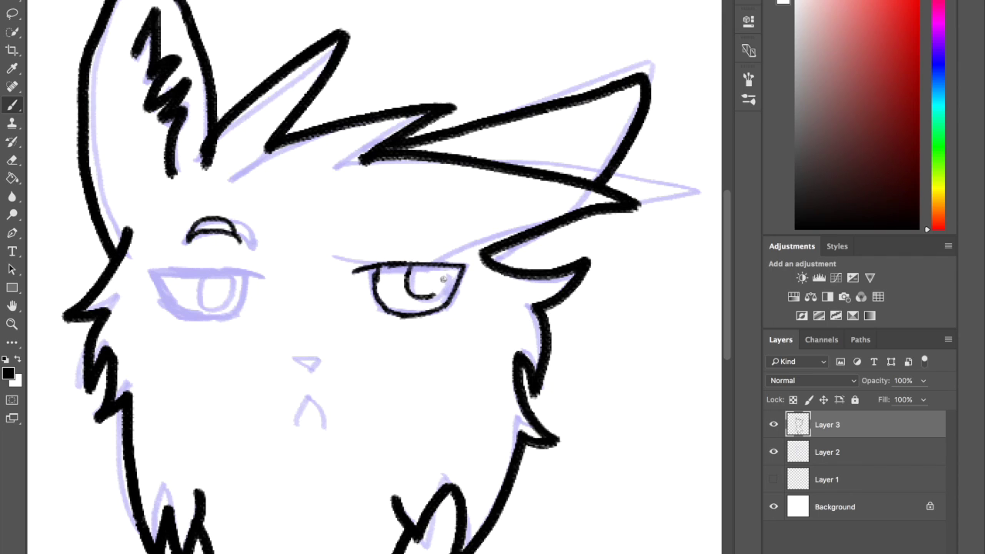
# - Ink the left eye with a heavy upper lid, a lower outline and an iris
pyautogui.moveTo(153, 271)
pyautogui.mouseDown()
pyautogui.moveTo(271, 277)
pyautogui.moveTo(169, 272)
pyautogui.moveTo(246, 272)
pyautogui.mouseUp()
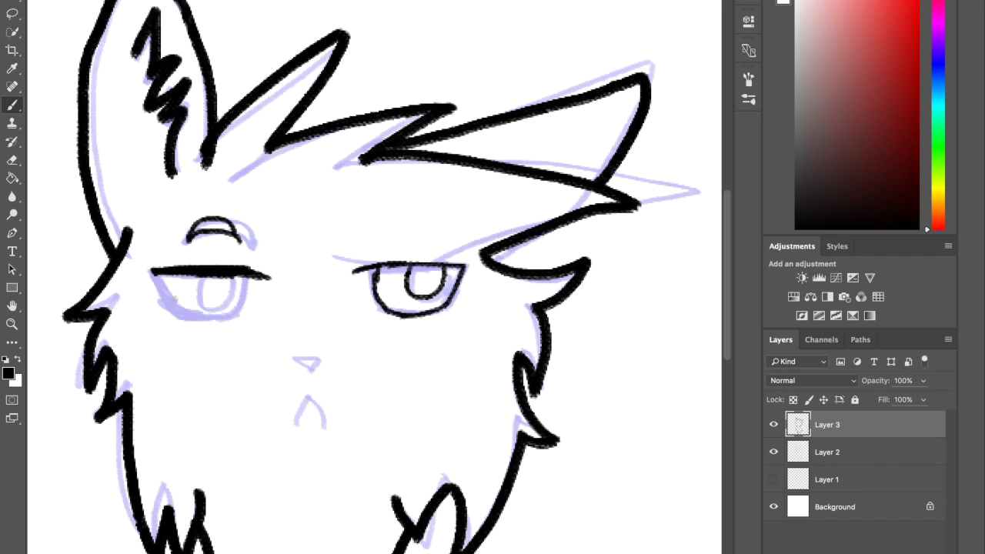
pyautogui.moveTo(154, 273)
pyautogui.mouseDown()
pyautogui.moveTo(220, 312)
pyautogui.moveTo(239, 295)
pyautogui.moveTo(223, 278)
pyautogui.moveTo(224, 291)
pyautogui.moveTo(231, 273)
pyautogui.moveTo(213, 309)
pyautogui.mouseUp()
pyautogui.press('super+z')
pyautogui.press('super+z')
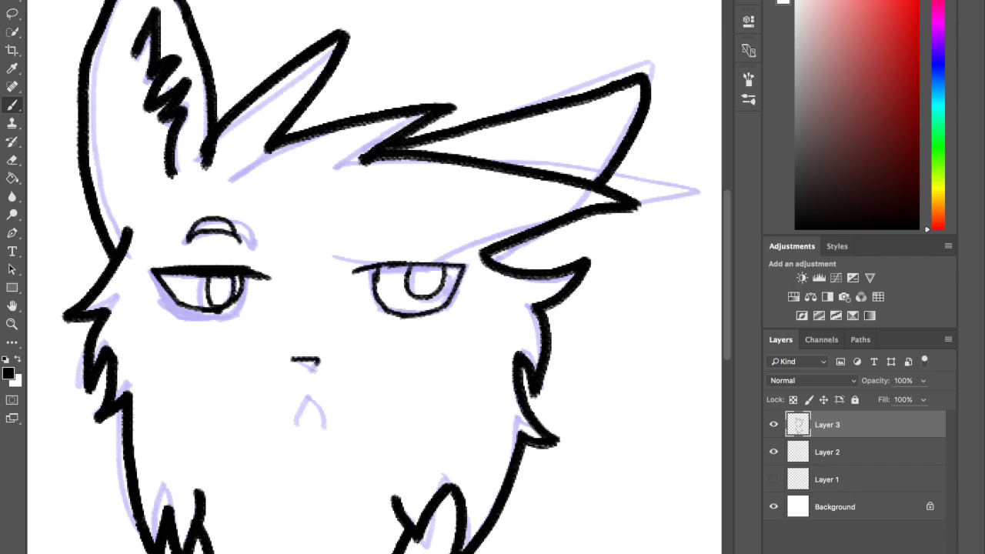
# - Finish the small triangular nose and thicken the right eye's upper lid, checking the lines with Layer 2 briefly hidden
pyautogui.moveTo(384, 267); pyautogui.dragTo(454, 263)
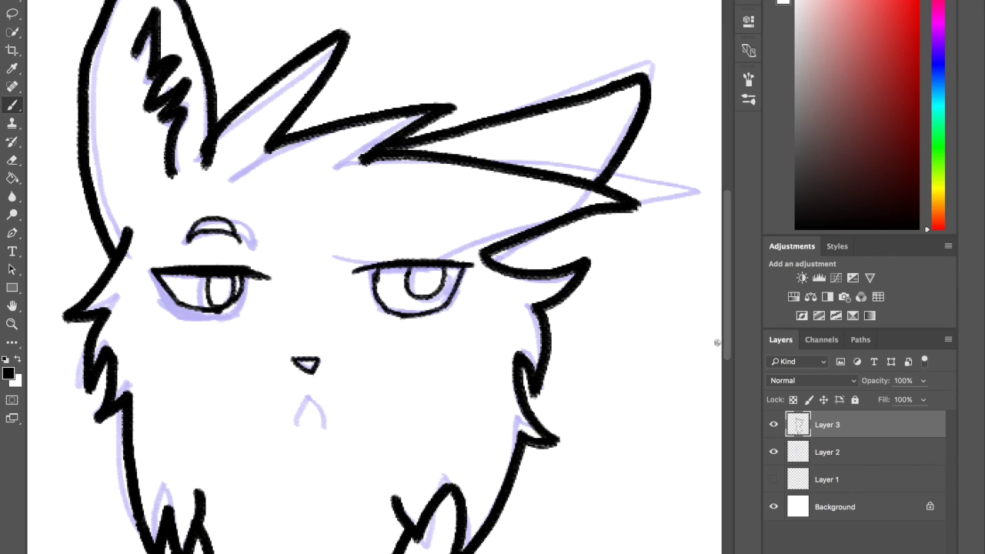
pyautogui.click(774, 452)
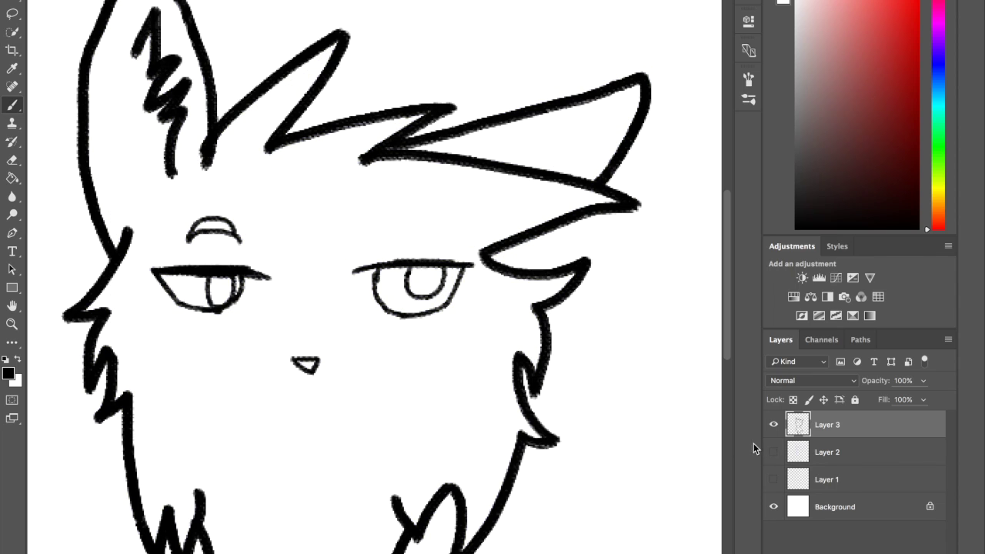
pyautogui.click(773, 453)
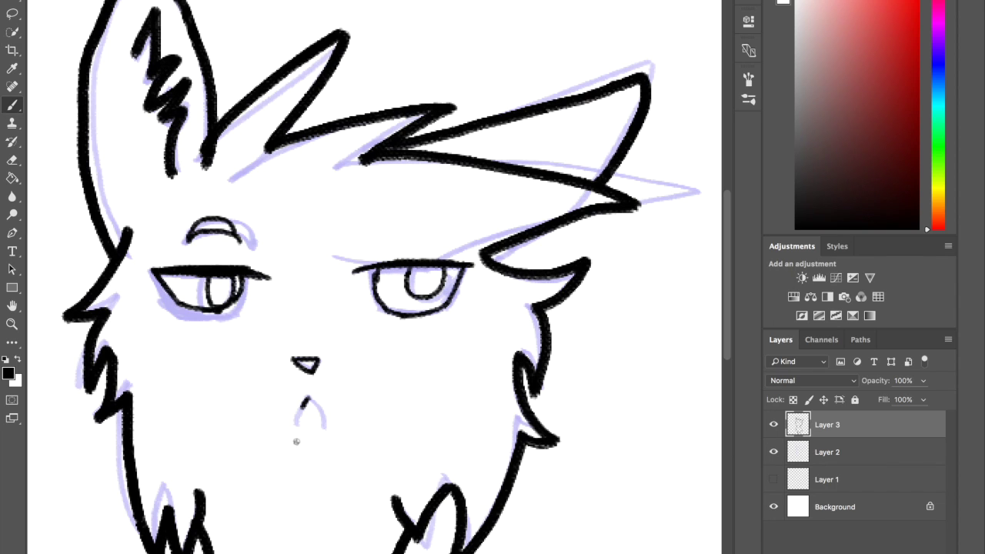
# - Ink the frowning mouth below the nose and hide the sketch on Layer 2
pyautogui.moveTo(309, 398)
pyautogui.mouseDown()
pyautogui.moveTo(297, 442)
pyautogui.moveTo(315, 451)
pyautogui.mouseUp()
pyautogui.press('super+z')
pyautogui.moveTo(316, 402); pyautogui.dragTo(333, 439)
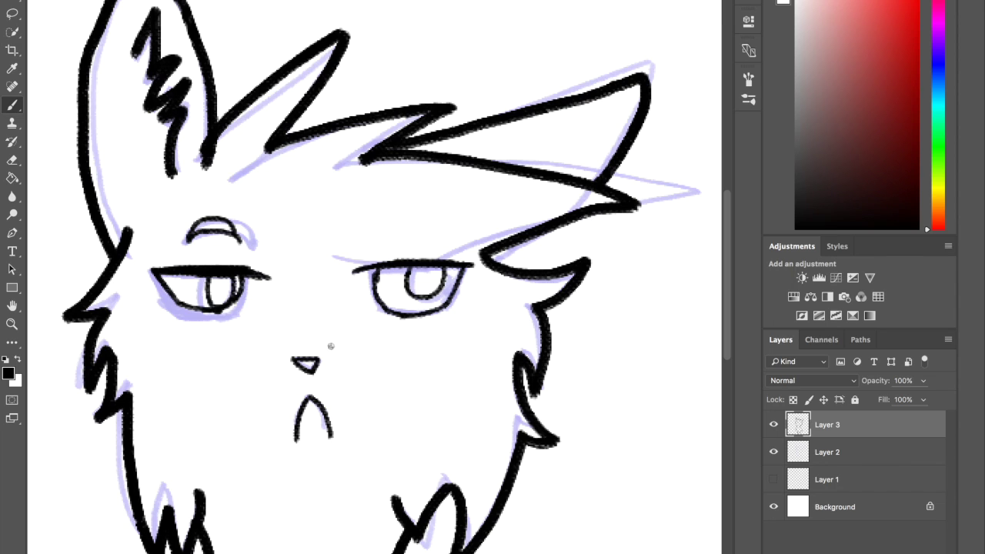
pyautogui.click(773, 452)
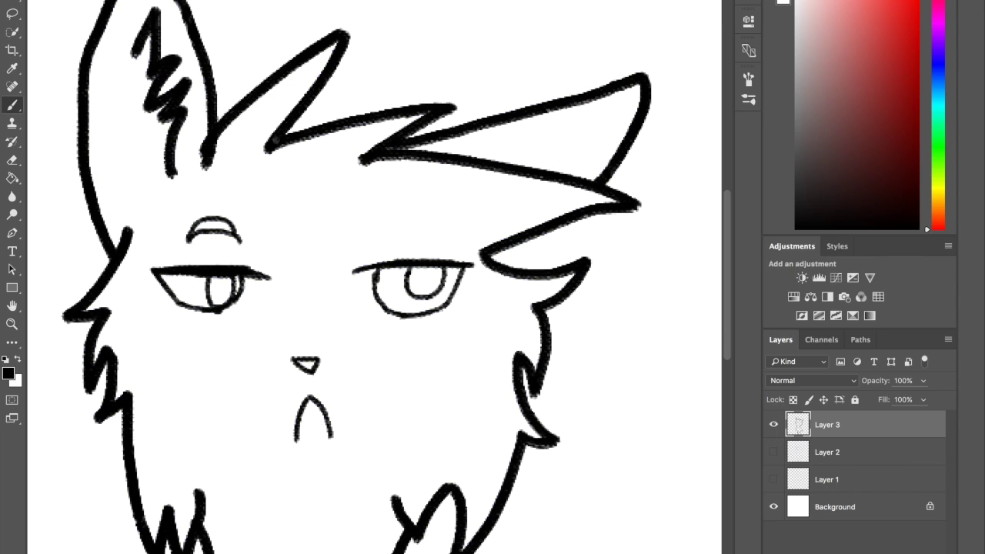
# - Review the inked head and body without the sketch, from close up and as a whole figure
pyautogui.scroll(-10, 286, 148)
pyautogui.scroll(-2, 290, 147)
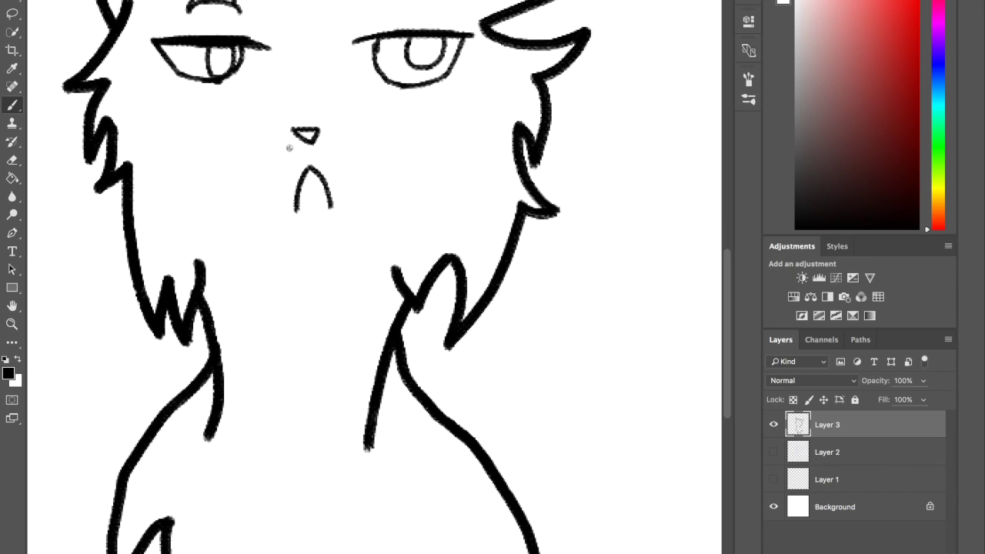
pyautogui.scroll(9, 315, 167)
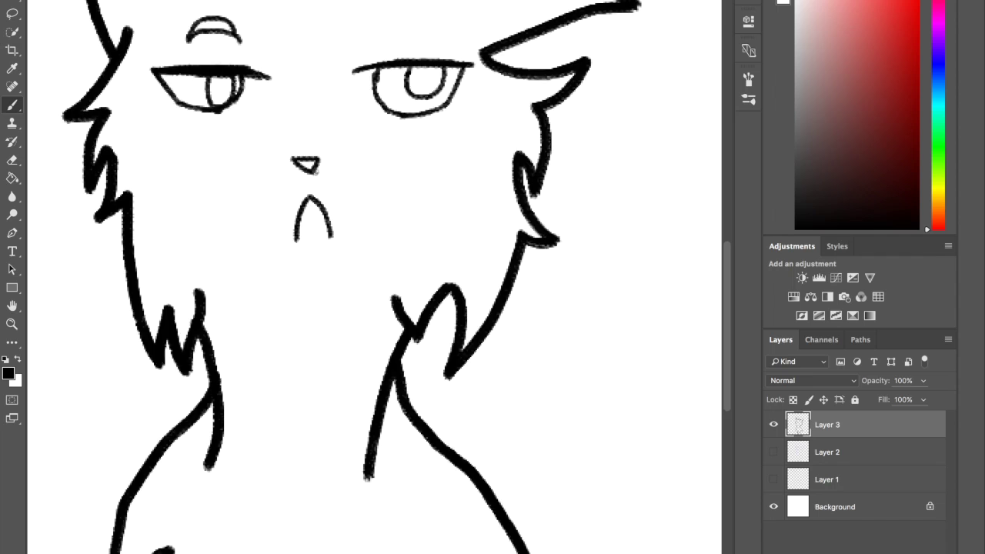
pyautogui.press('space')
pyautogui.moveTo(323, 143); pyautogui.dragTo(318, 132)
pyautogui.scroll(11, 318, 93)
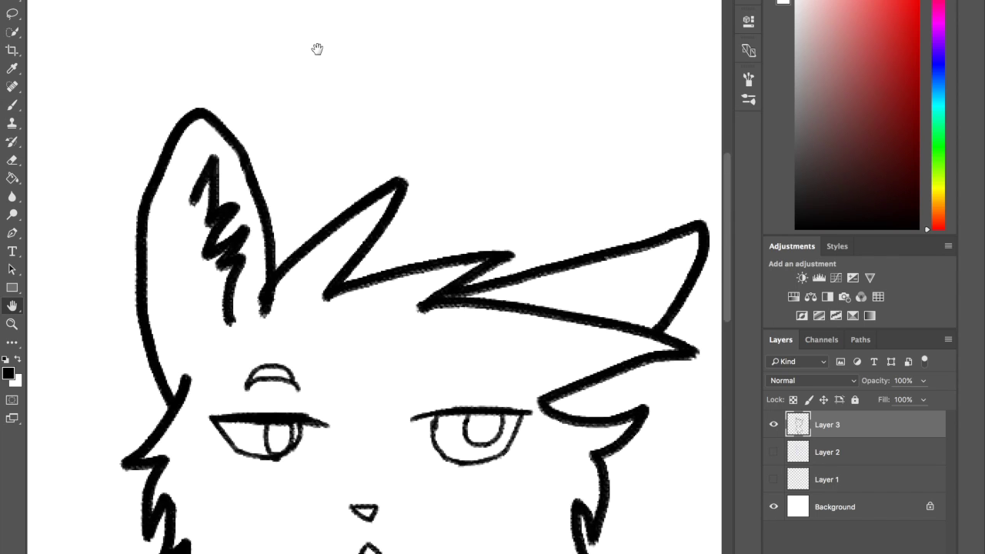
pyautogui.scroll(-20, 316, 46)
pyautogui.press('z')
pyautogui.click(124, 21)
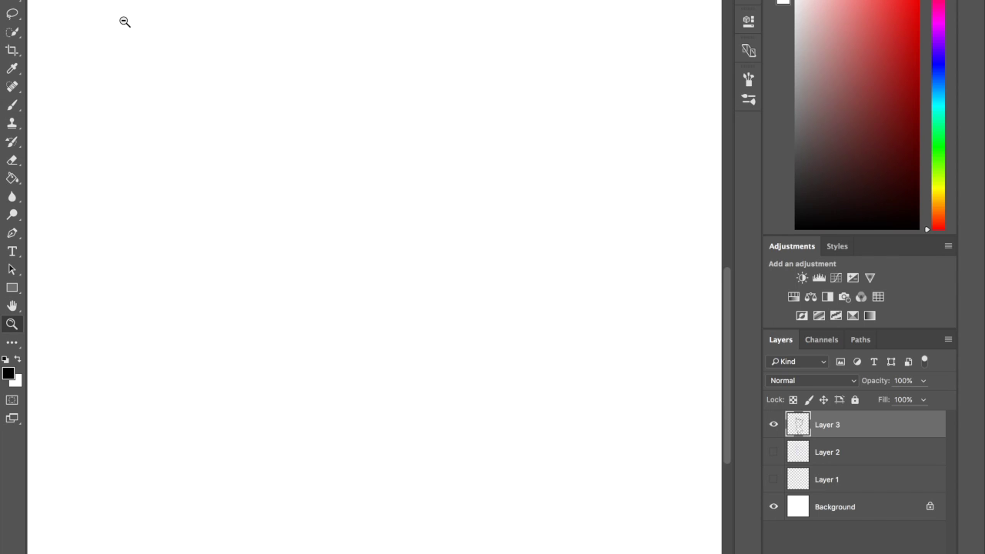
pyautogui.scroll(18, 125, 22)
pyautogui.scroll(-3, 157, 71)
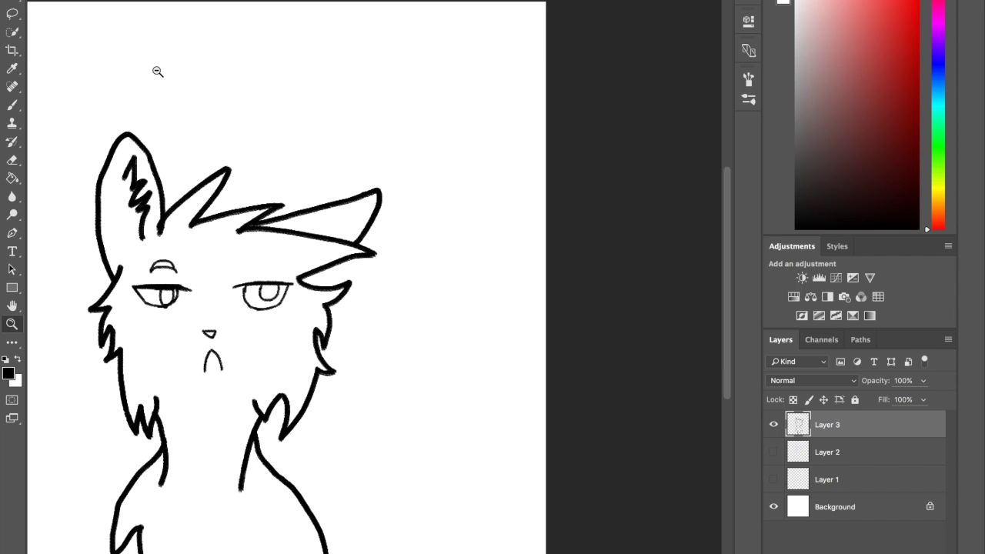
pyautogui.press('h')
pyautogui.moveTo(200, 132); pyautogui.dragTo(307, 61)
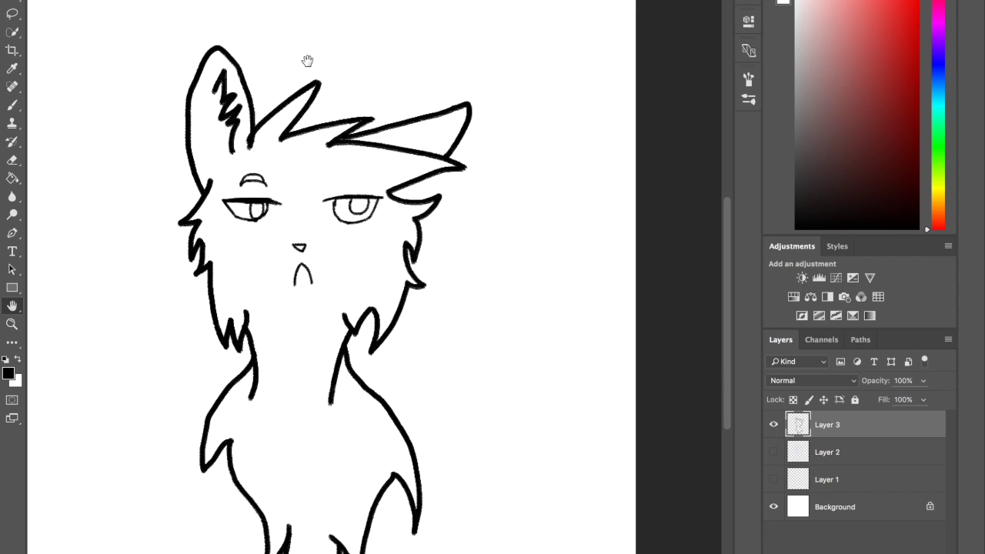